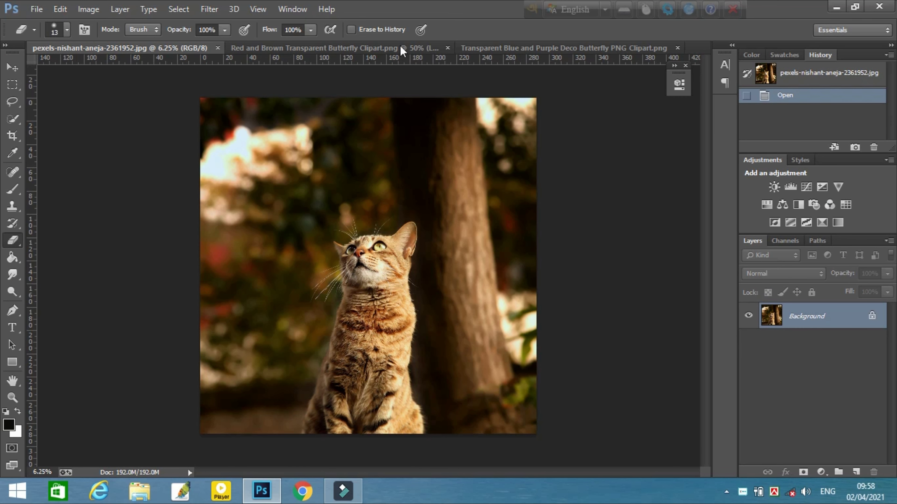
- Glance at the butterfly image, then return to the cat photo zoomed in with Quick Selection active
{"action": "left_click", "coordinate": [377, 48]}
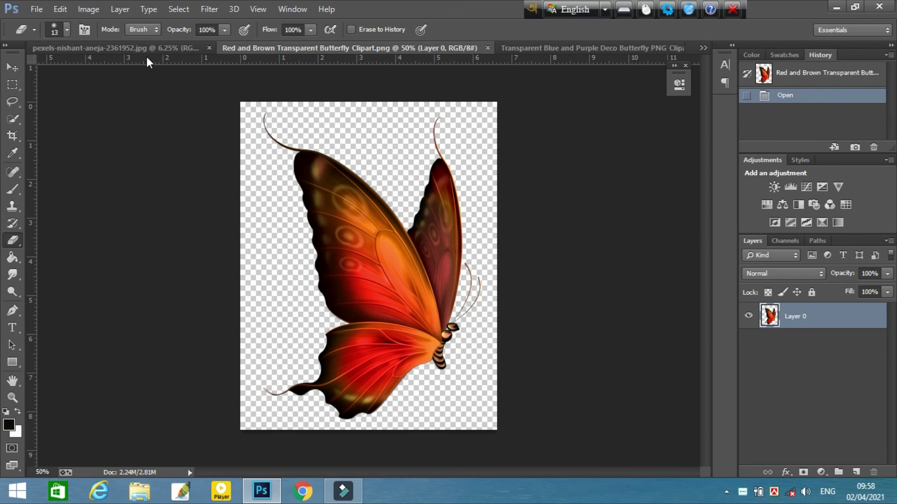
{"action": "left_click", "coordinate": [149, 47]}
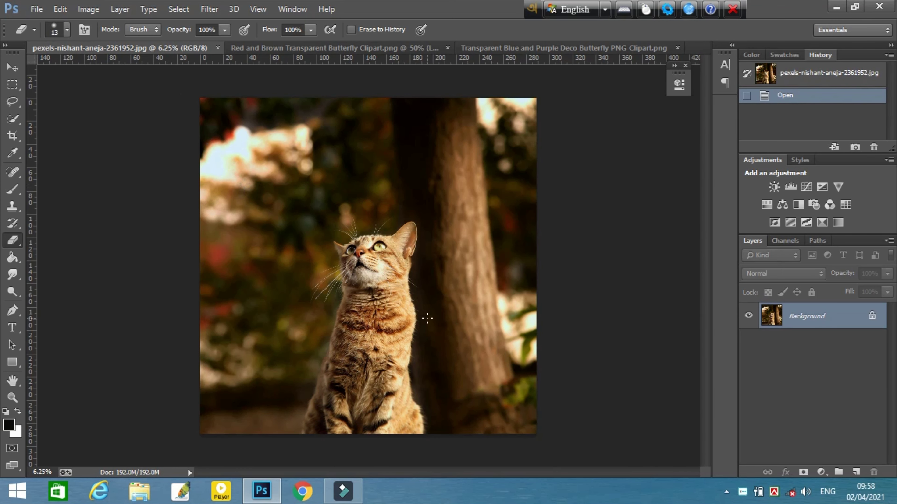
{"action": "scroll", "coordinate": [427, 318], "scroll_direction": "up", "scroll_amount": 3}
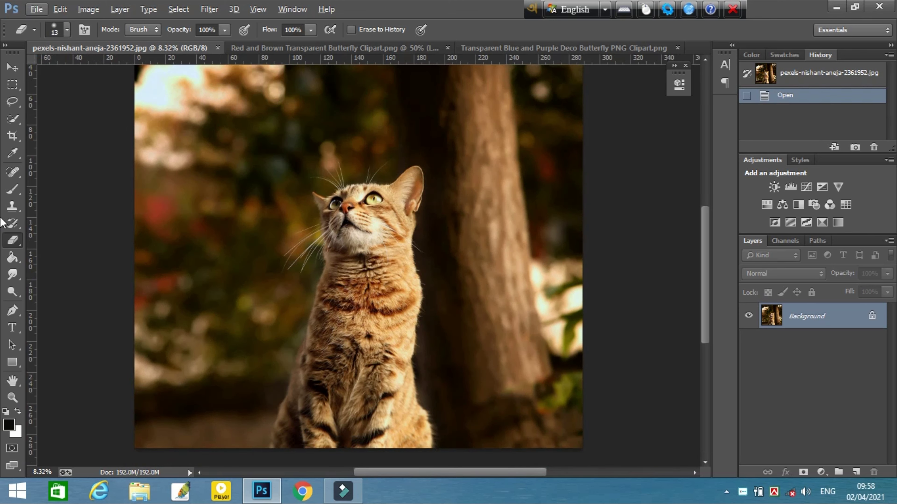
{"action": "left_click", "coordinate": [12, 119]}
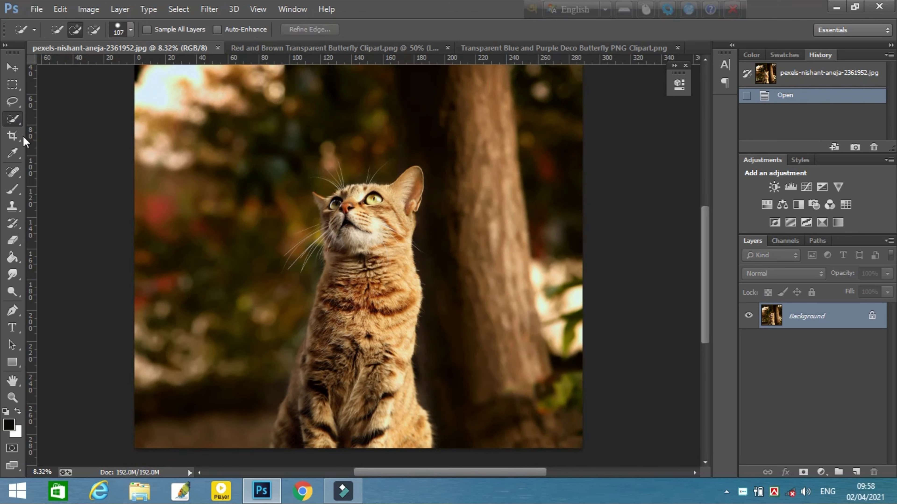
- Quick-select the whole cat, using a 64 px selection brush
{"action": "key", "text": "XF86MonBrightnessUp"}
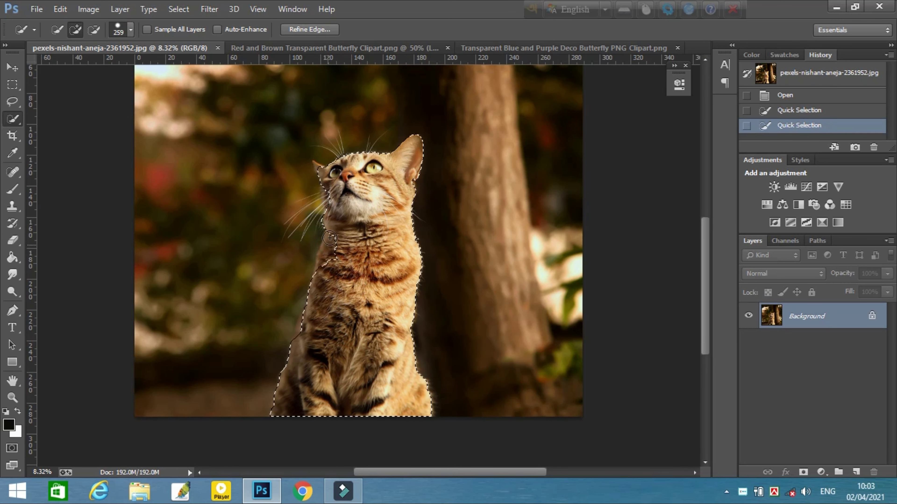
{"action": "left_click", "coordinate": [328, 198]}
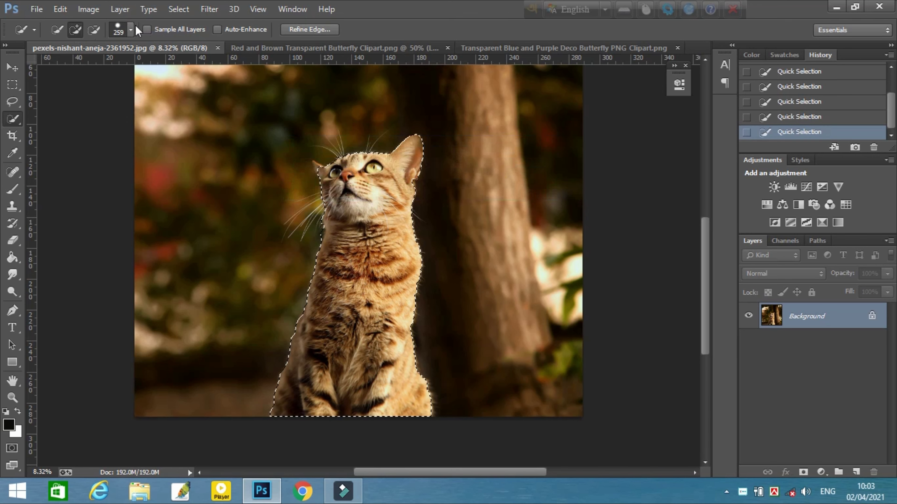
{"action": "left_click", "coordinate": [130, 30]}
{"action": "left_click", "coordinate": [93, 65]}
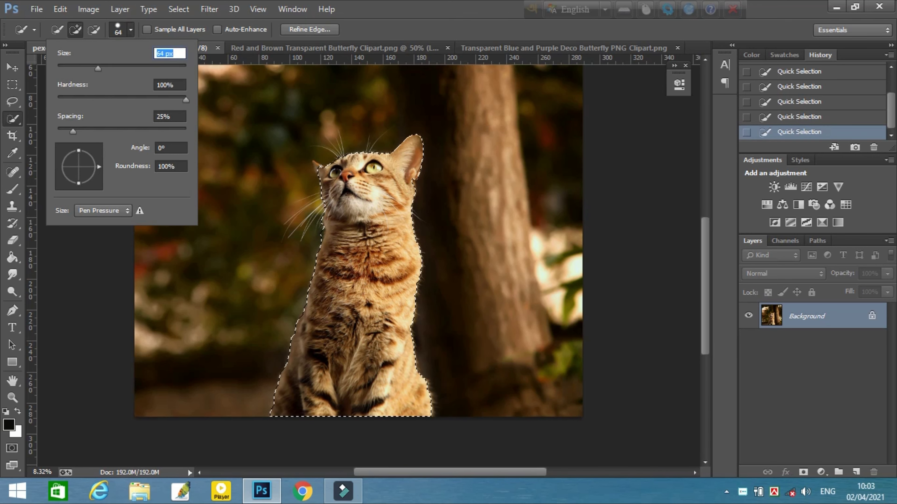
{"action": "left_click", "coordinate": [314, 162]}
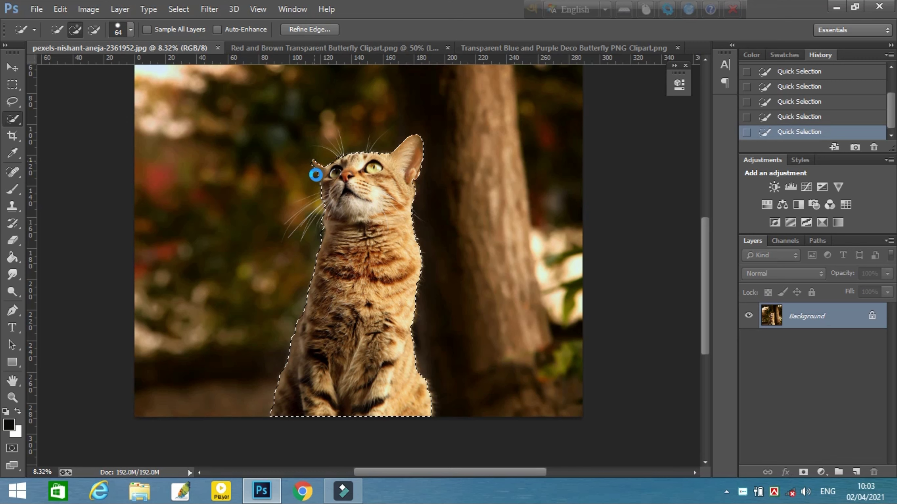
- Duplicate the photo layer twice, mask Background copy to the cat, and select Background copy 2
{"action": "left_click_drag", "start_coordinate": [808, 316], "coordinate": [856, 473]}
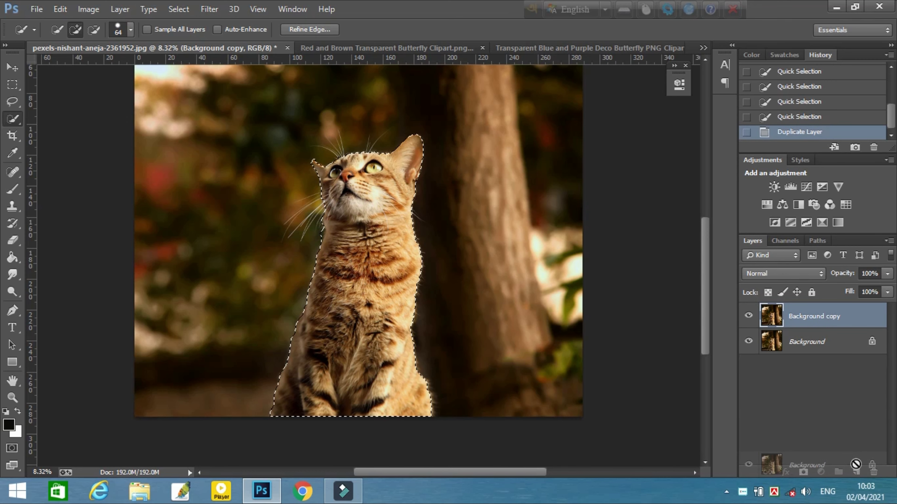
{"action": "left_click_drag", "start_coordinate": [844, 342], "coordinate": [856, 472]}
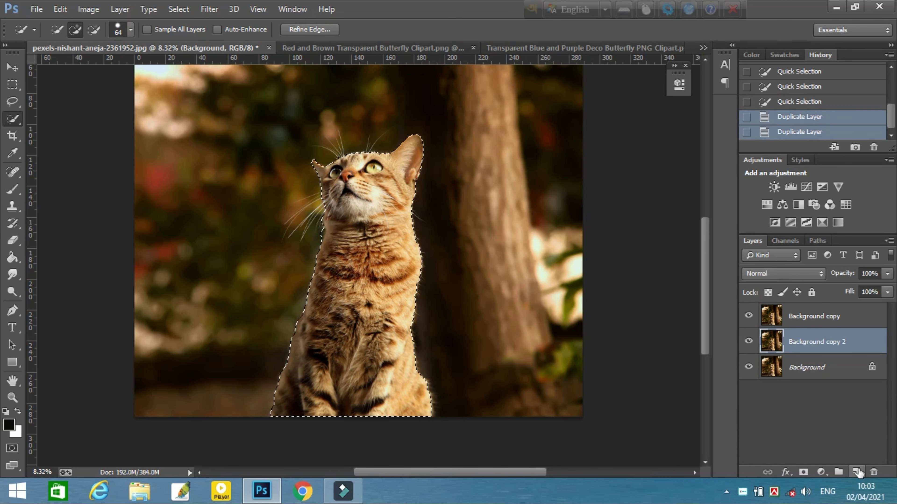
{"action": "left_click", "coordinate": [838, 323]}
{"action": "left_click", "coordinate": [802, 472]}
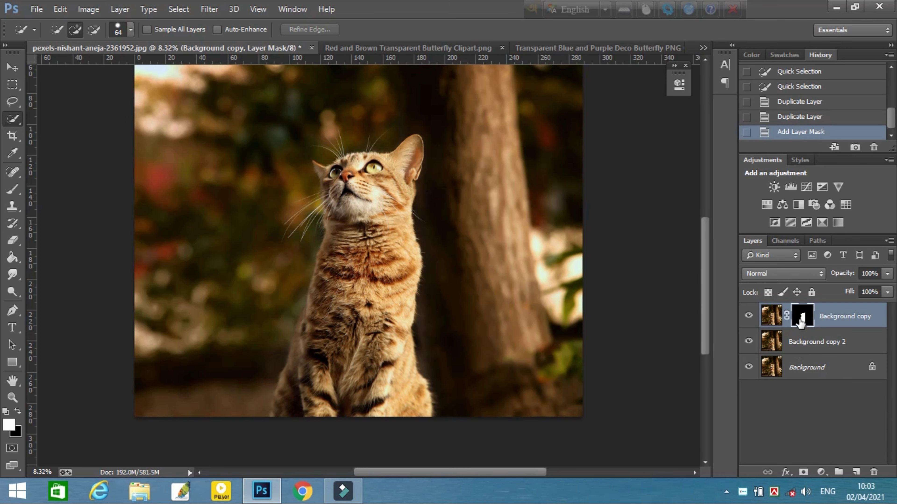
{"action": "left_click", "coordinate": [809, 343]}
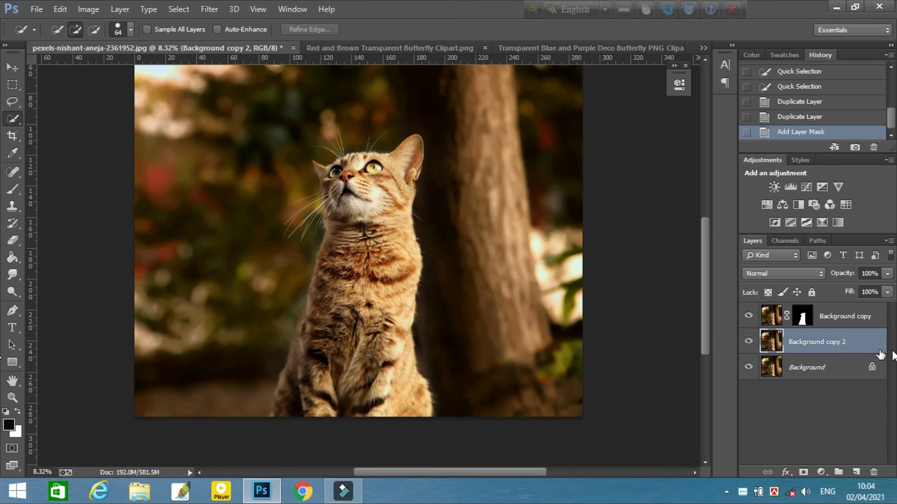
- Add a Levels layer clipped to Background copy 2 with output white 59, then target the cat's mask
{"action": "left_click", "coordinate": [821, 473]}
{"action": "left_click", "coordinate": [823, 253]}
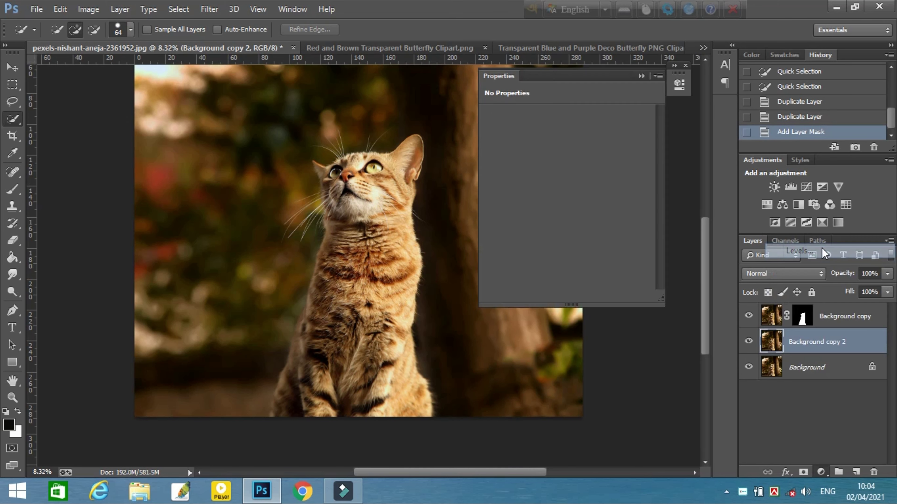
{"action": "left_click", "coordinate": [565, 298]}
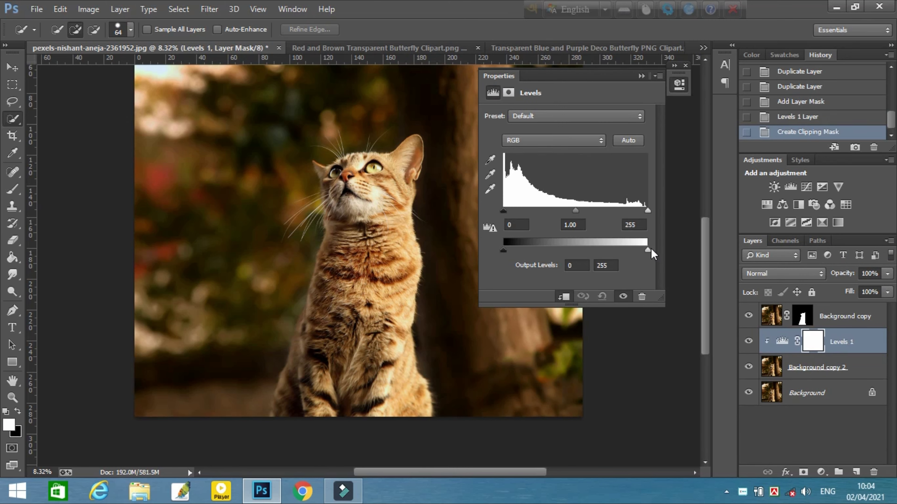
{"action": "left_click_drag", "start_coordinate": [652, 249], "coordinate": [506, 248]}
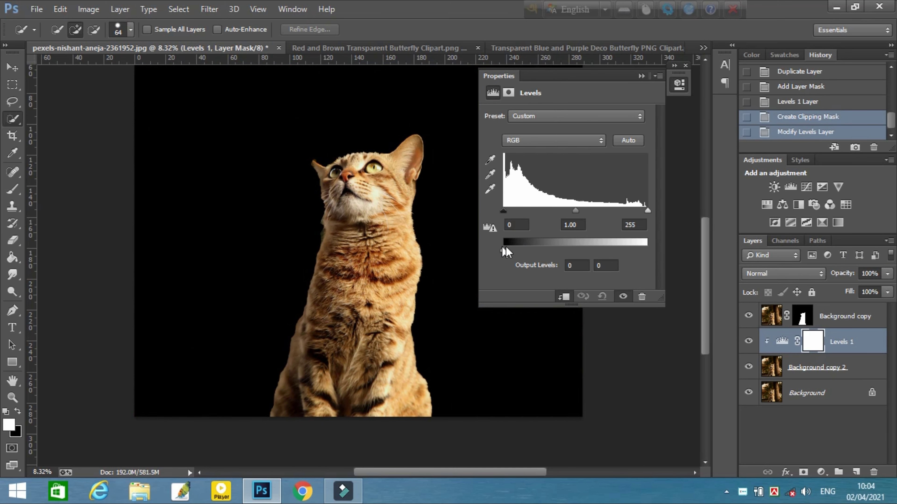
{"action": "left_click_drag", "start_coordinate": [505, 247], "coordinate": [537, 249]}
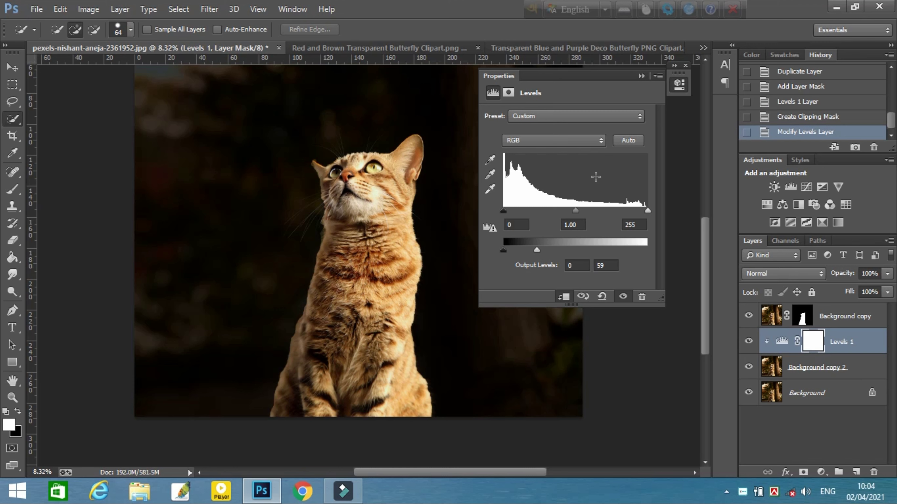
{"action": "left_click", "coordinate": [639, 77]}
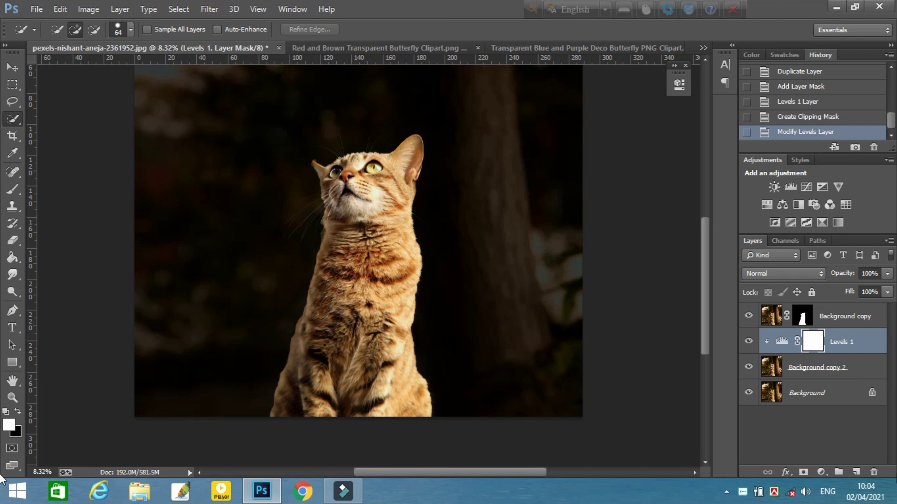
{"action": "left_click", "coordinate": [802, 317]}
{"action": "right_click", "coordinate": [802, 318]}
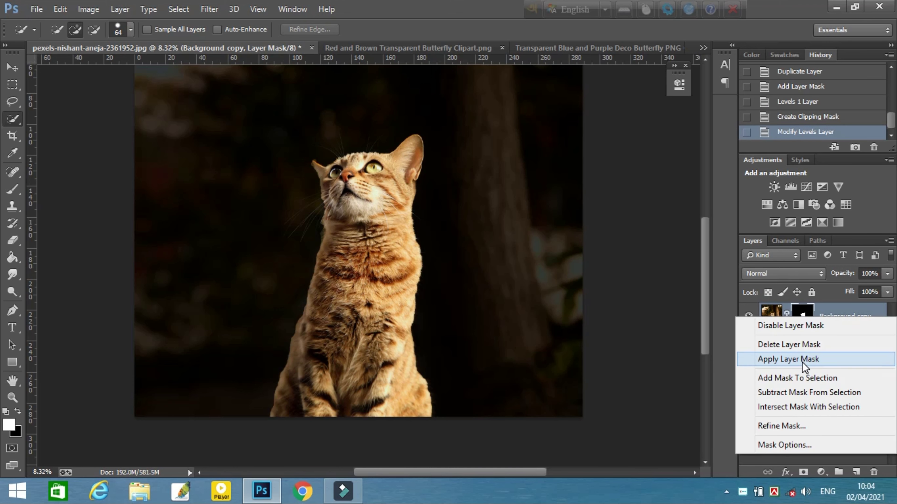
- Refine the cat's mask with a 98 px Refine Radius brush along the whiskers, ear and neck edges
{"action": "left_click", "coordinate": [789, 425]}
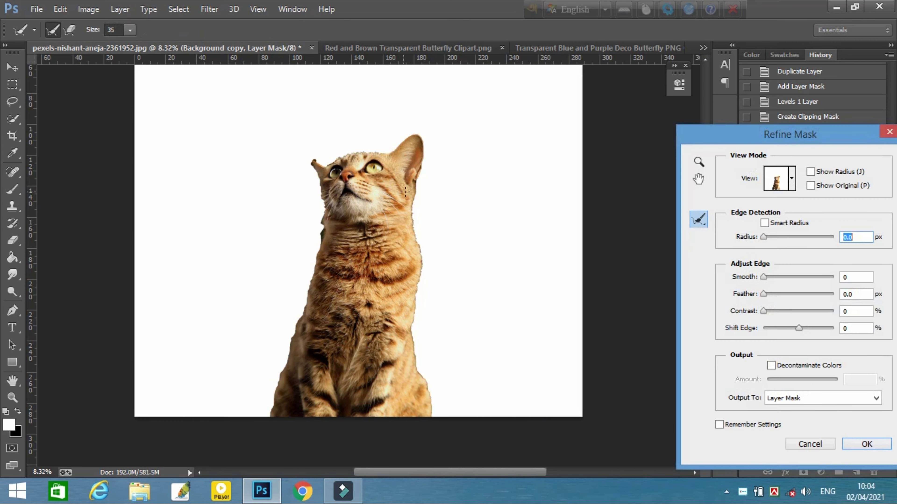
{"action": "left_click", "coordinate": [129, 30]}
{"action": "left_click_drag", "start_coordinate": [148, 45], "coordinate": [168, 45]}
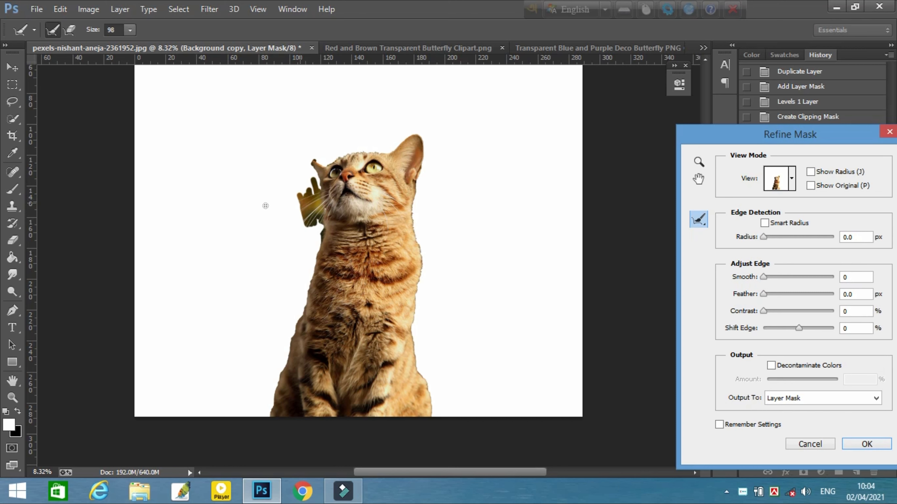
{"action": "mouse_move", "coordinate": [266, 206]}
{"action": "left_mouse_down"}
{"action": "mouse_move", "coordinate": [421, 187]}
{"action": "mouse_move", "coordinate": [416, 235]}
{"action": "mouse_move", "coordinate": [420, 129]}
{"action": "left_mouse_up"}
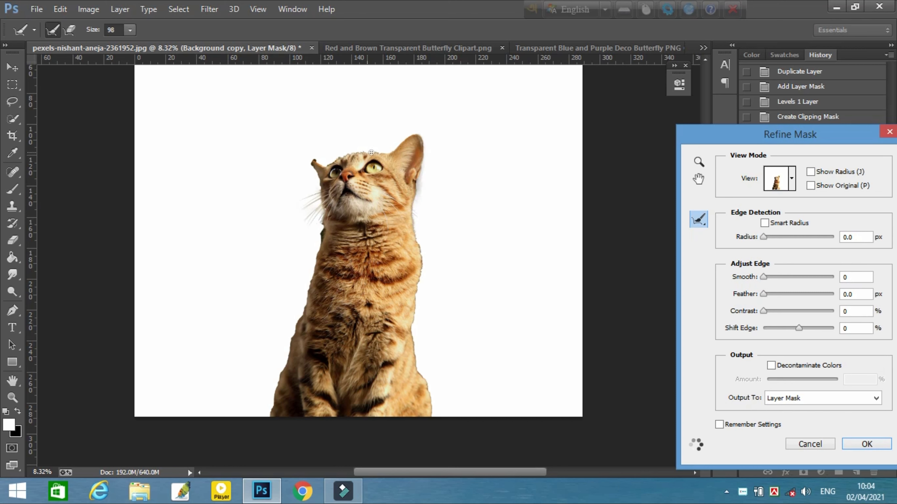
{"action": "left_click_drag", "start_coordinate": [422, 240], "coordinate": [432, 417]}
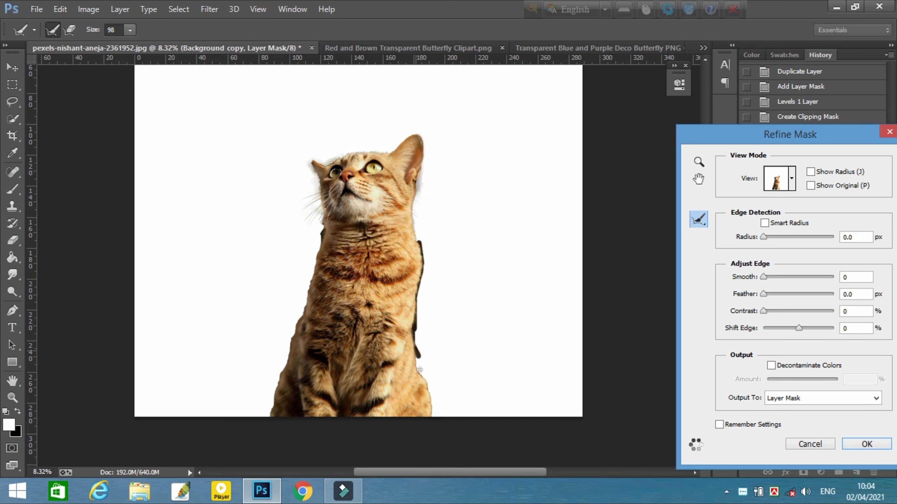
{"action": "left_click_drag", "start_coordinate": [319, 228], "coordinate": [273, 402]}
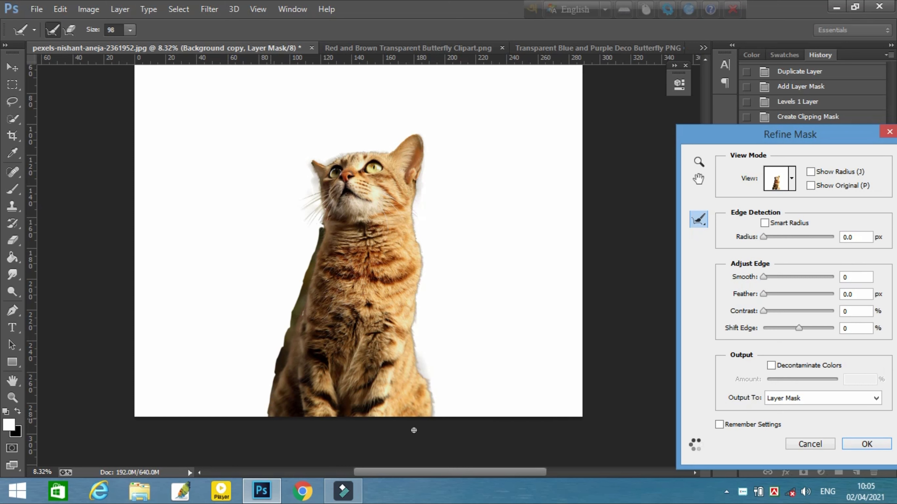
{"action": "left_click", "coordinate": [866, 444]}
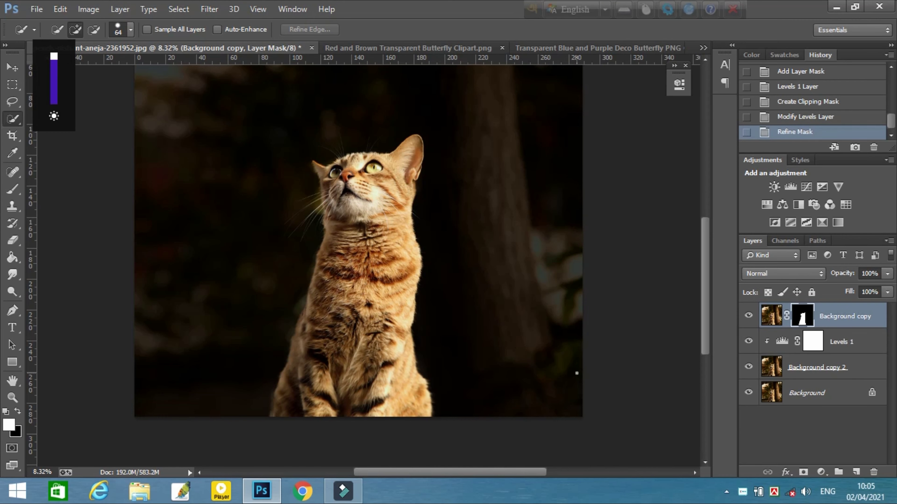
- Add a Levels 2 layer clipped to the cat layer with lowered output white to darken the cat
{"action": "scroll", "coordinate": [438, 304], "scroll_direction": "up", "scroll_amount": 3}
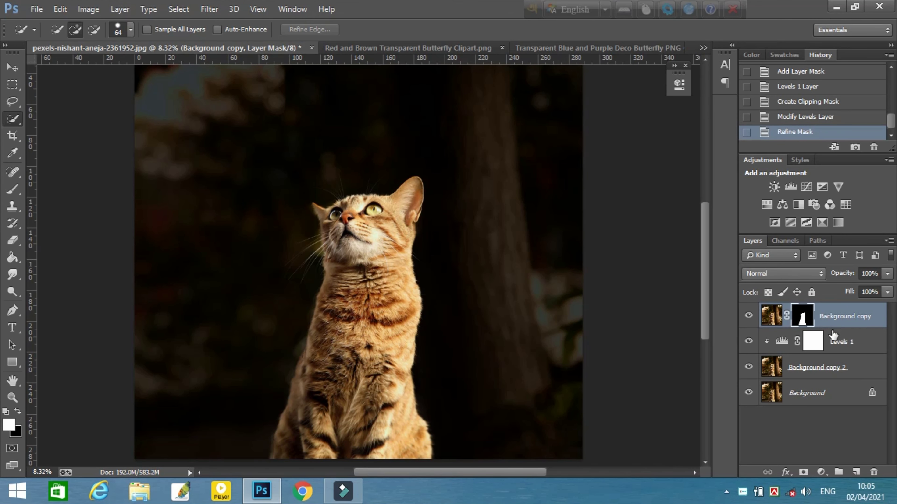
{"action": "left_click", "coordinate": [847, 351]}
{"action": "left_click", "coordinate": [779, 318]}
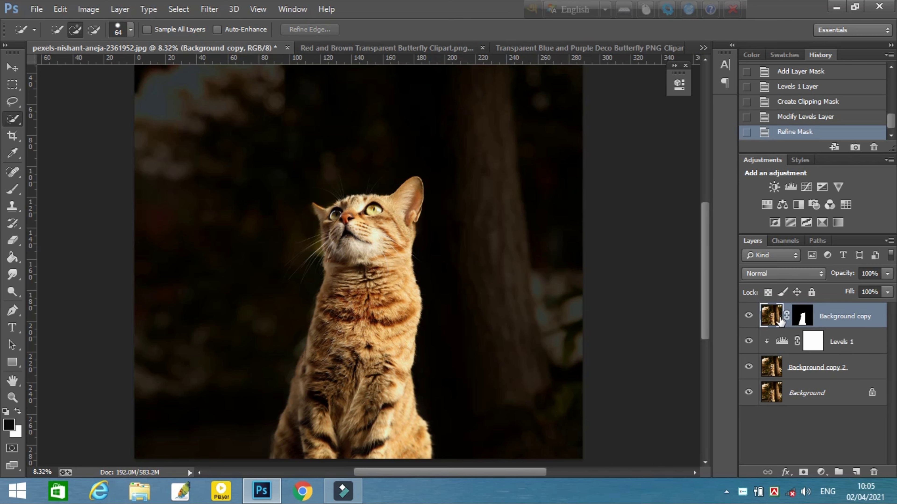
{"action": "left_click", "coordinate": [820, 473]}
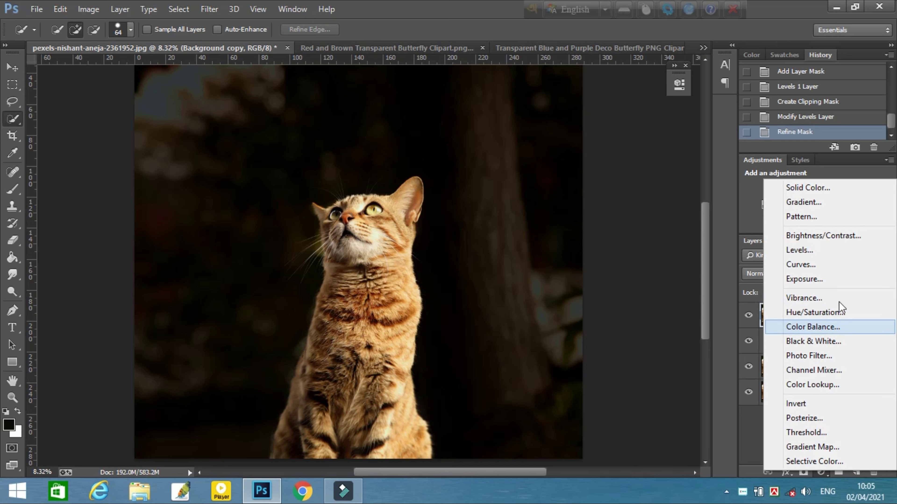
{"action": "left_click", "coordinate": [832, 250]}
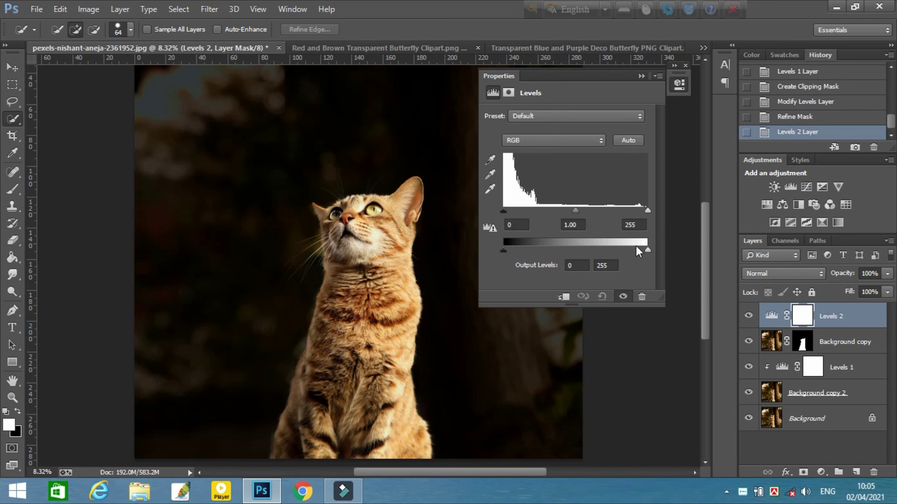
{"action": "left_click_drag", "start_coordinate": [648, 250], "coordinate": [559, 250]}
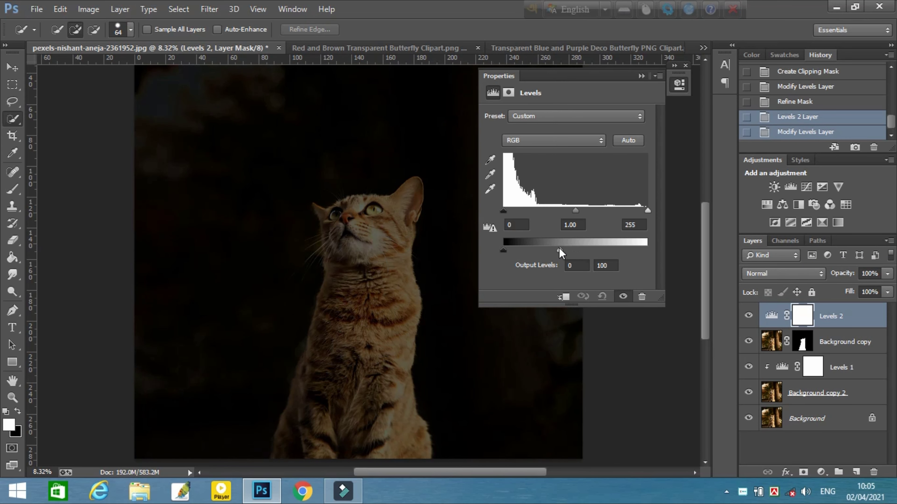
{"action": "left_click_drag", "start_coordinate": [557, 247], "coordinate": [544, 250]}
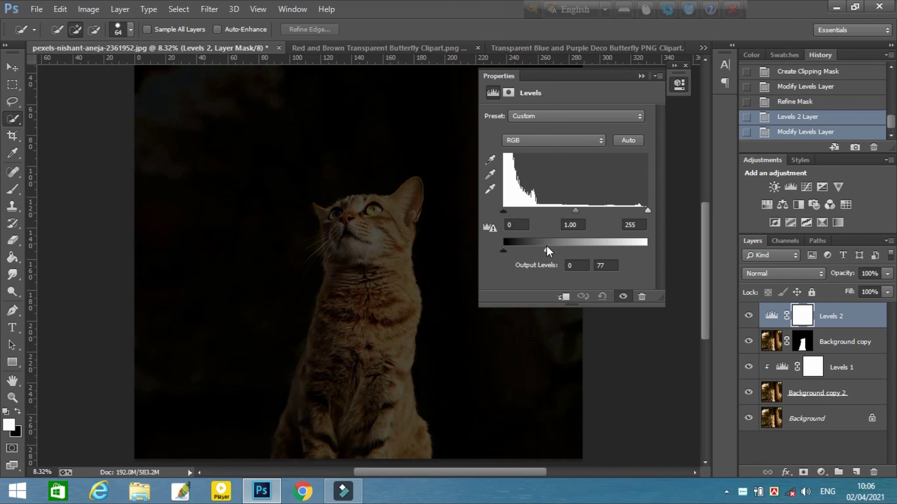
{"action": "left_click", "coordinate": [565, 298]}
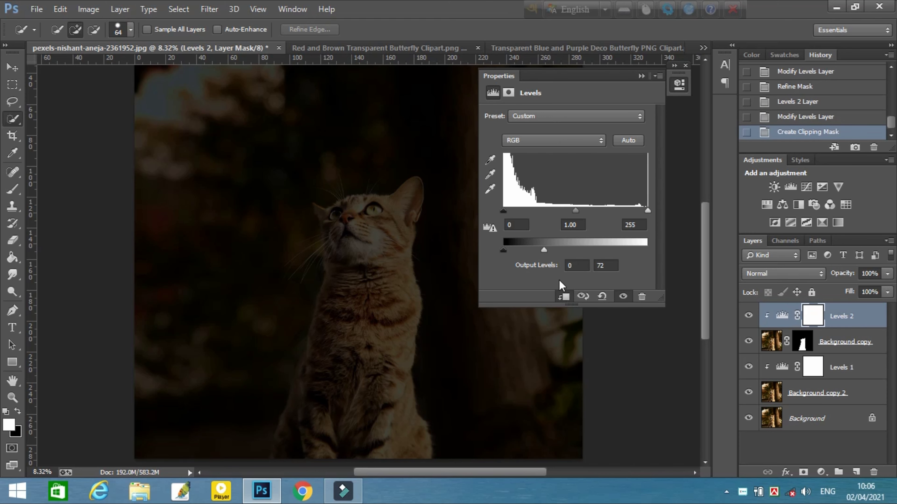
{"action": "left_click_drag", "start_coordinate": [545, 249], "coordinate": [551, 249]}
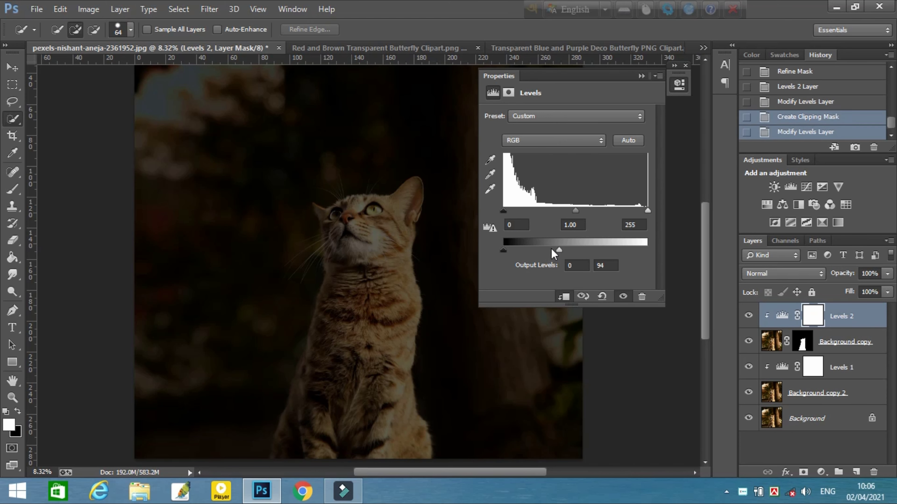
{"action": "left_click", "coordinate": [641, 76]}
- Replace Levels 1 with a clipped Levels 3 at output white 27, then target the Levels 2 mask
{"action": "left_click", "coordinate": [854, 370]}
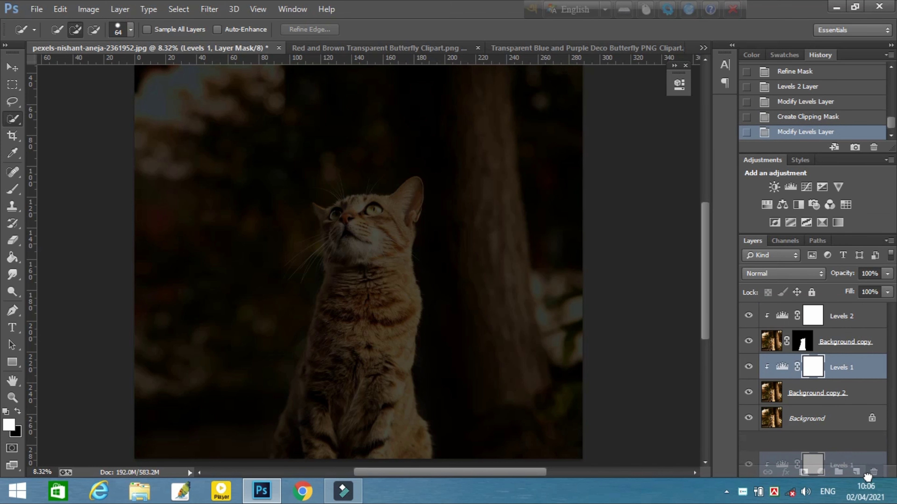
{"action": "left_click_drag", "start_coordinate": [854, 370], "coordinate": [873, 472]}
{"action": "left_click", "coordinate": [821, 472]}
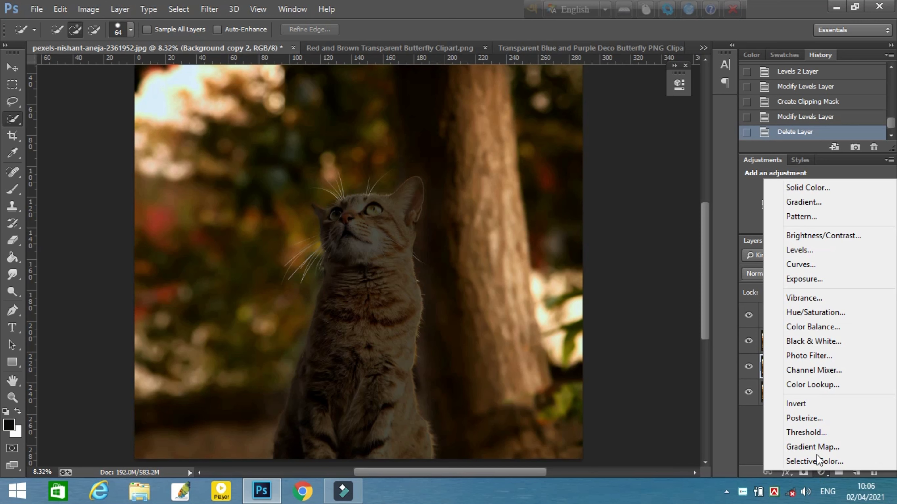
{"action": "left_click", "coordinate": [809, 251]}
{"action": "left_click_drag", "start_coordinate": [647, 250], "coordinate": [519, 252]}
{"action": "left_click", "coordinate": [563, 297]}
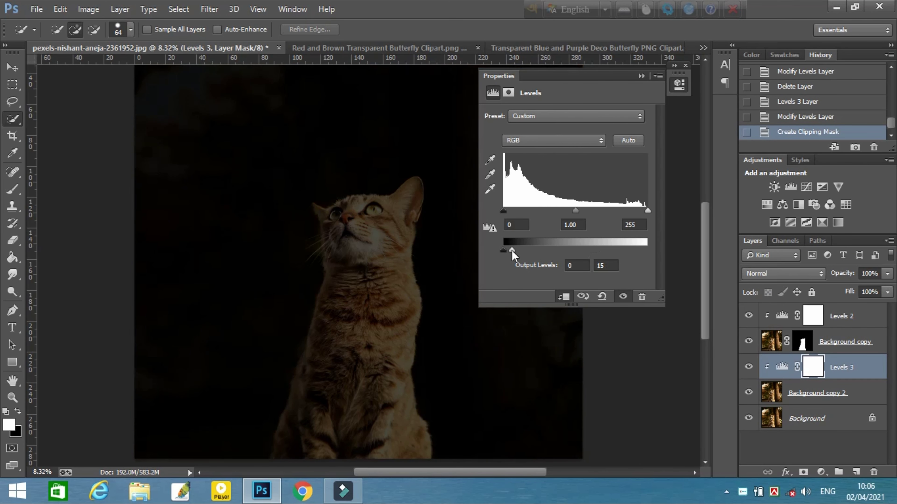
{"action": "left_click", "coordinate": [640, 76]}
{"action": "left_click", "coordinate": [833, 317]}
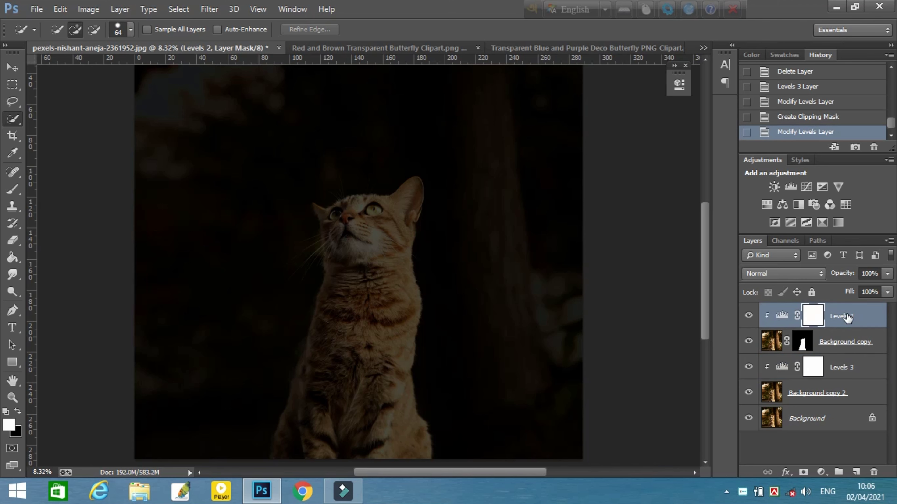
{"action": "key", "text": "ctrl+2"}
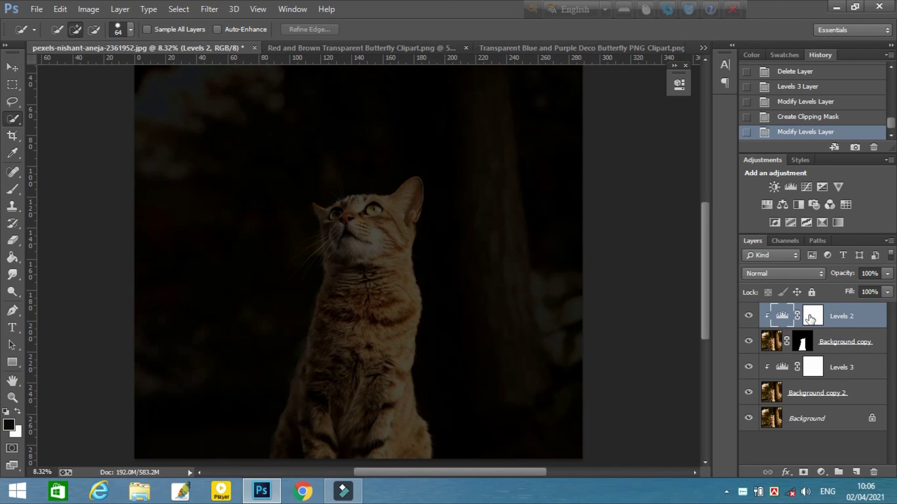
{"action": "left_click", "coordinate": [812, 315]}
- Erase the Levels 2 mask over the cat's face and head with a large soft eraser at 89% flow
{"action": "key", "text": "e"}
{"action": "left_click", "coordinate": [310, 29]}
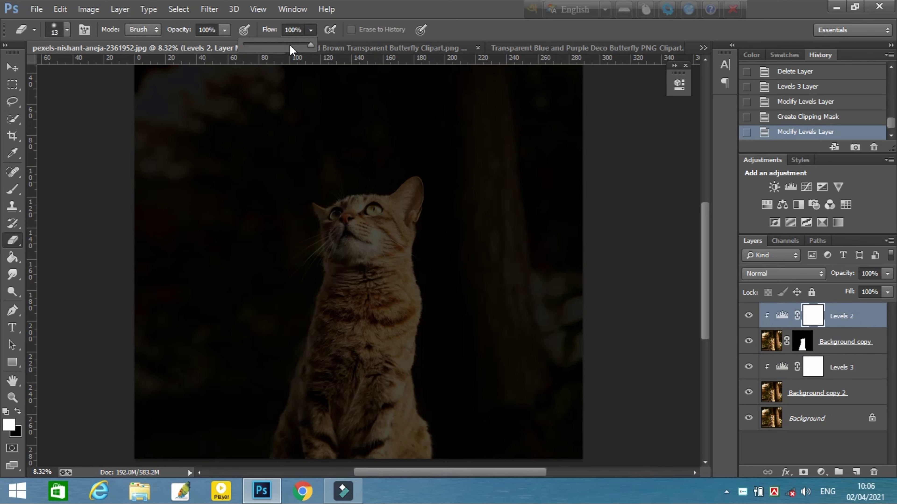
{"action": "right_click", "coordinate": [389, 243]}
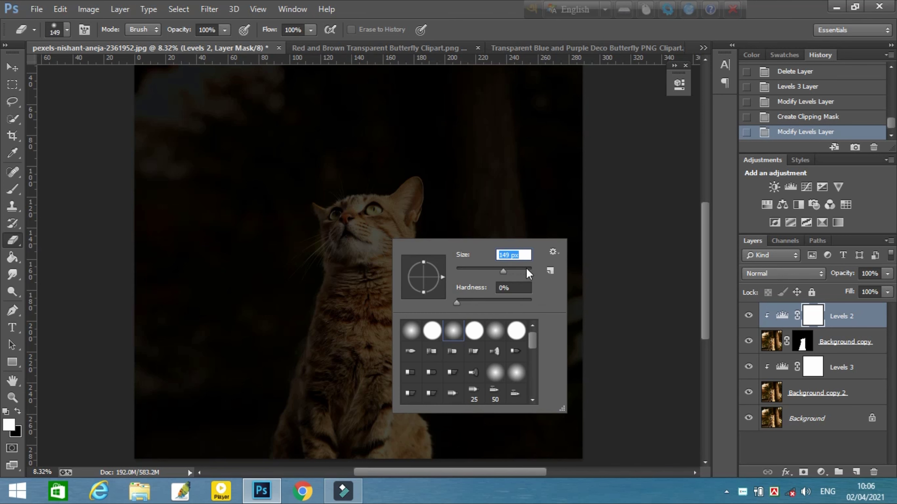
{"action": "left_click_drag", "start_coordinate": [310, 30], "coordinate": [296, 47]}
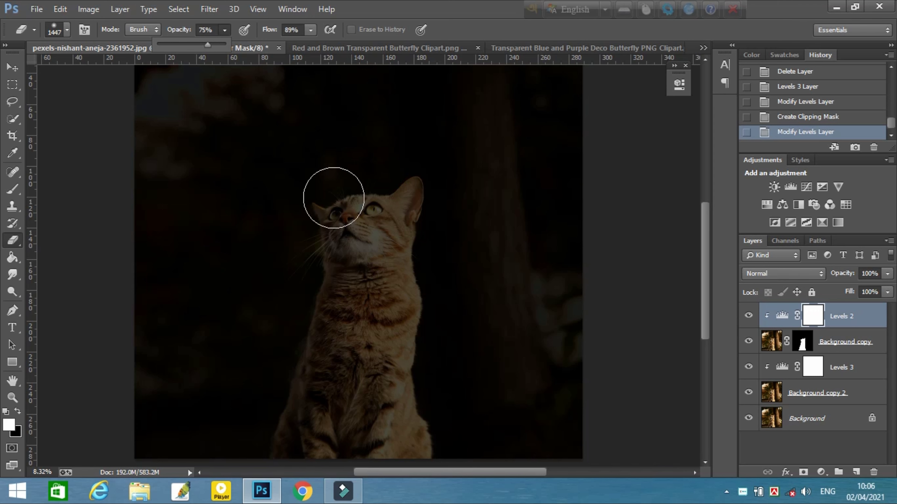
{"action": "left_click", "coordinate": [336, 203]}
{"action": "left_click", "coordinate": [356, 206]}
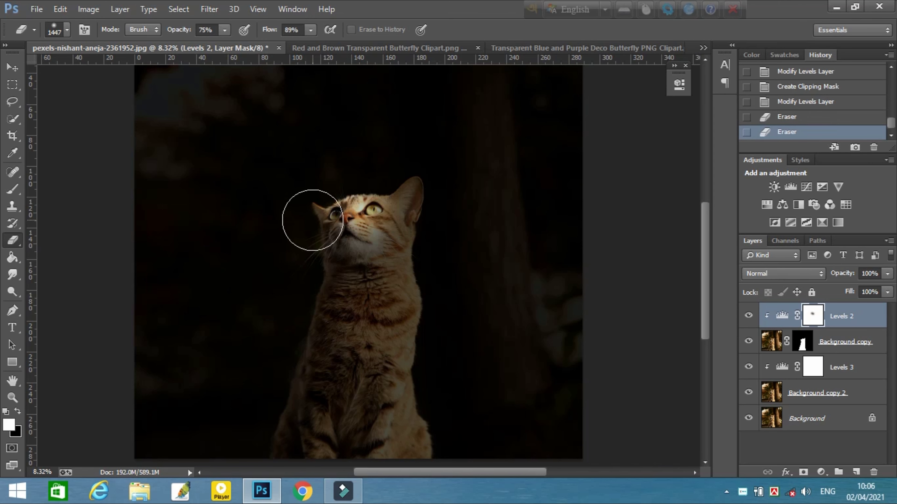
{"action": "left_click", "coordinate": [310, 216]}
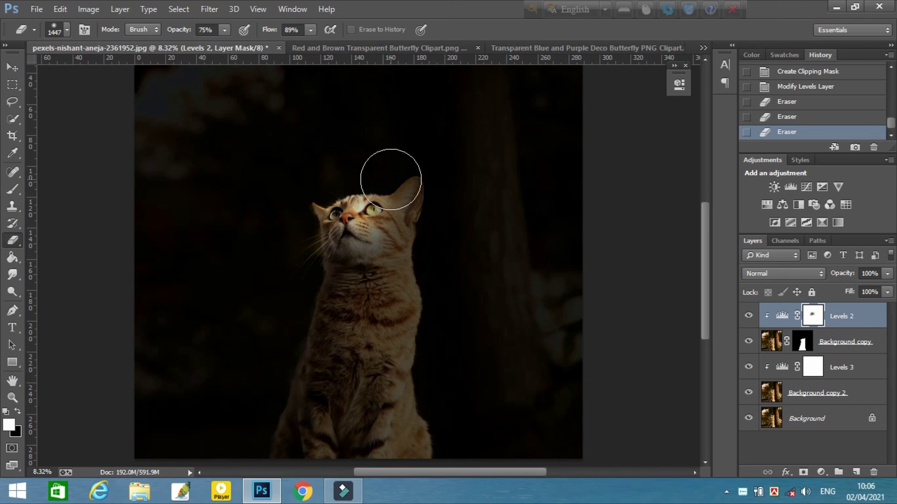
{"action": "left_click", "coordinate": [388, 202]}
{"action": "left_click", "coordinate": [389, 201]}
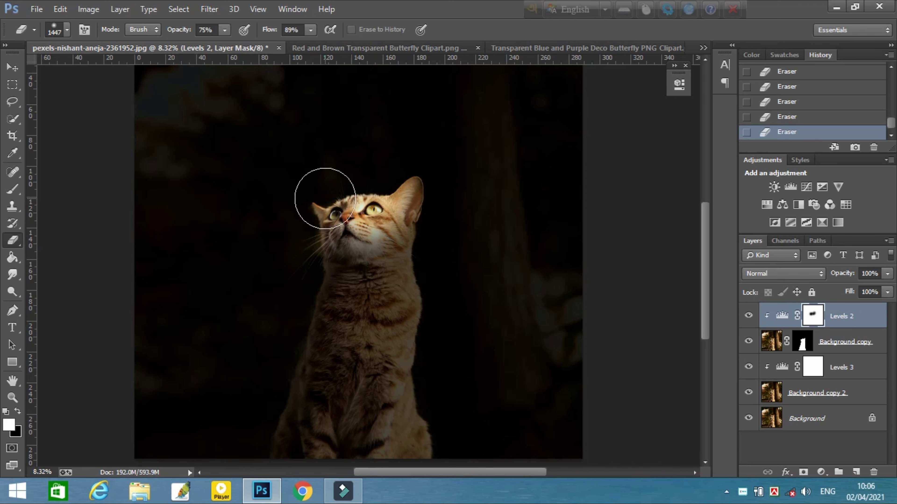
- Gently erase the mask over the cat's neck and chest at 27% then 48% flow
{"action": "left_click", "coordinate": [226, 31]}
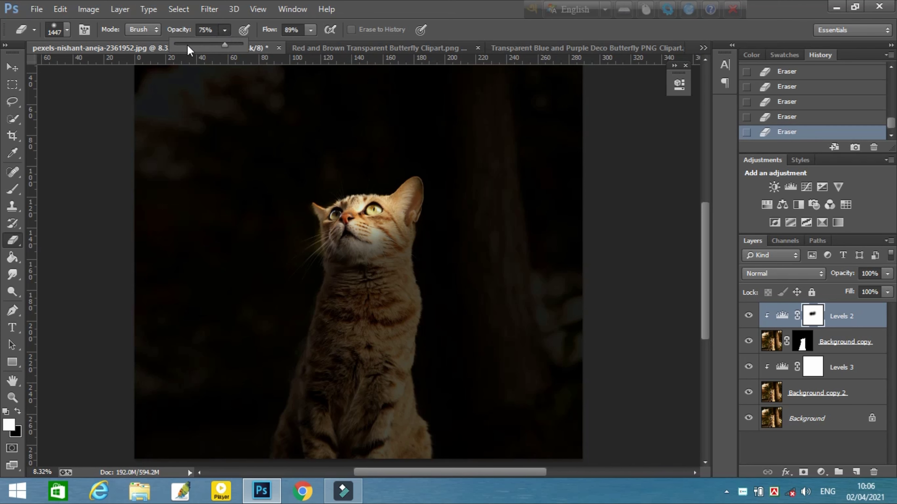
{"action": "left_click_drag", "start_coordinate": [311, 34], "coordinate": [268, 47]}
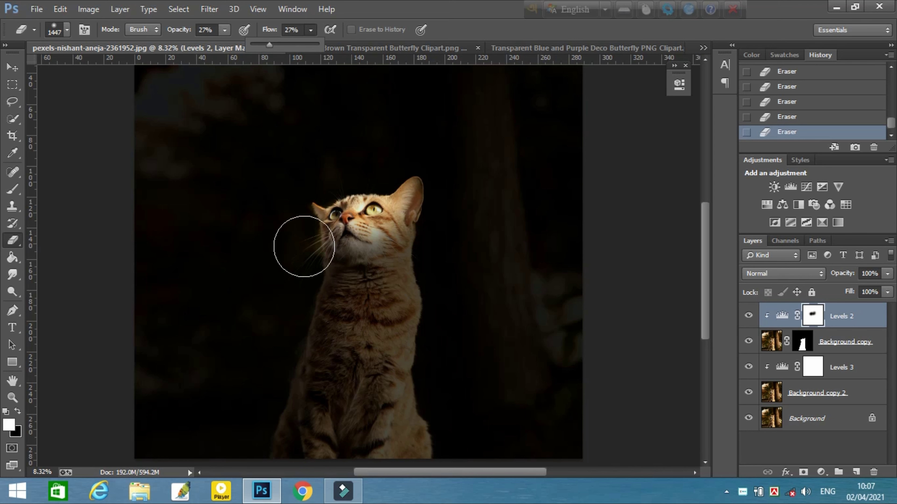
{"action": "mouse_move", "coordinate": [303, 242]}
{"action": "left_mouse_down"}
{"action": "mouse_move", "coordinate": [311, 314]}
{"action": "mouse_move", "coordinate": [296, 366]}
{"action": "mouse_move", "coordinate": [304, 276]}
{"action": "mouse_move", "coordinate": [295, 299]}
{"action": "mouse_move", "coordinate": [273, 278]}
{"action": "left_mouse_up"}
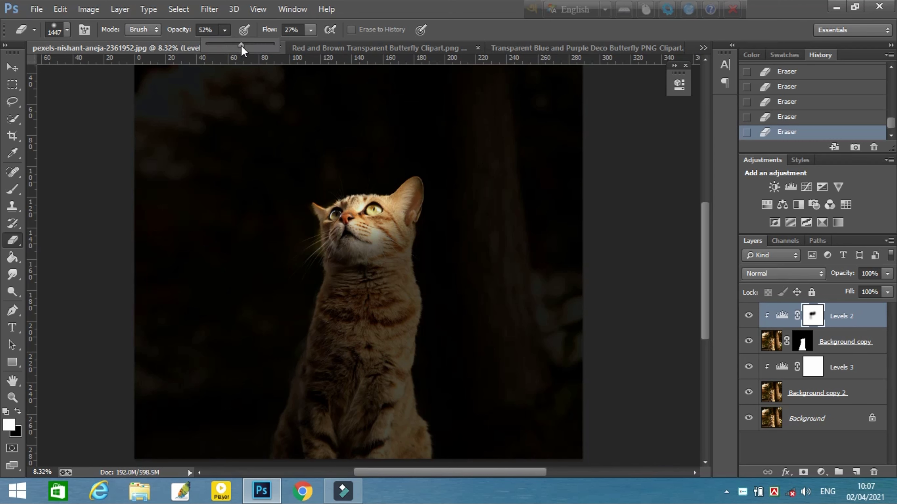
{"action": "left_click", "coordinate": [311, 30]}
{"action": "left_click", "coordinate": [294, 297]}
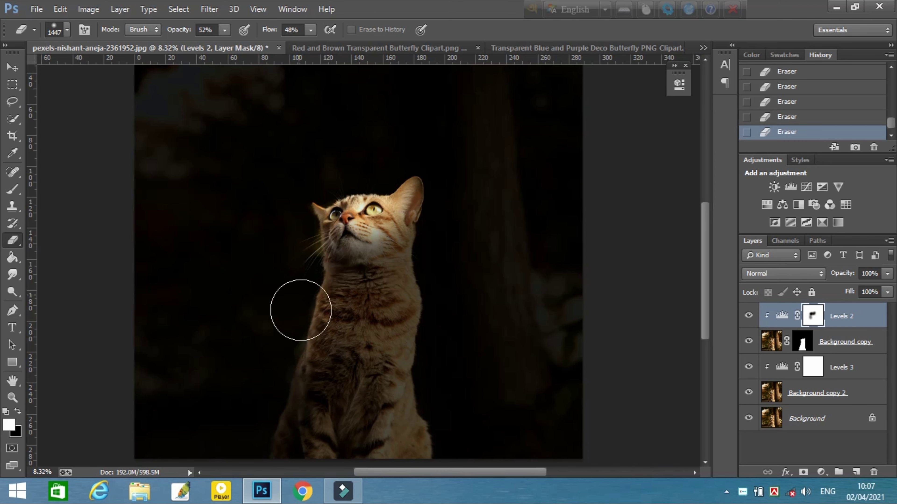
{"action": "mouse_move", "coordinate": [263, 239]}
{"action": "left_mouse_down"}
{"action": "mouse_move", "coordinate": [300, 295]}
{"action": "mouse_move", "coordinate": [294, 311]}
{"action": "mouse_move", "coordinate": [301, 306]}
{"action": "left_mouse_up"}
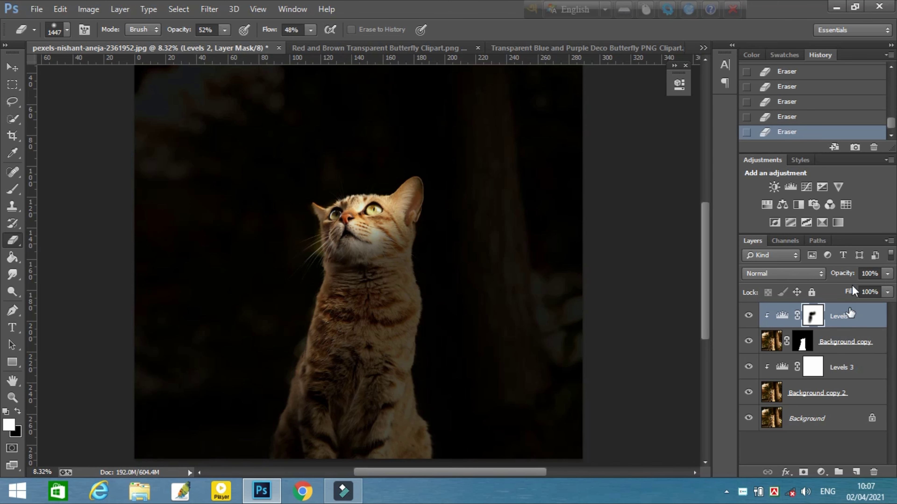
- Merge Levels 3 into Background copy 2 and Levels 2 into Background copy
{"action": "left_click", "coordinate": [864, 374]}
{"action": "right_click", "coordinate": [864, 371]}
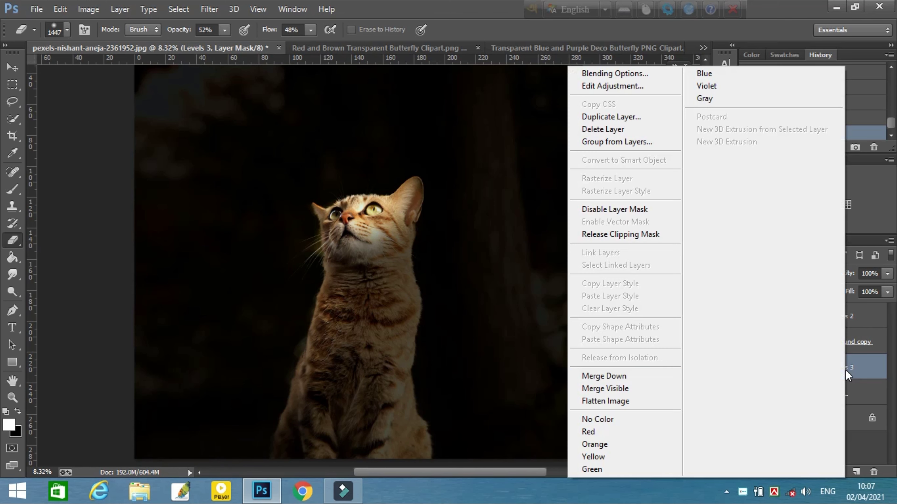
{"action": "key", "text": "Escape"}
{"action": "key", "text": "ctrl+e"}
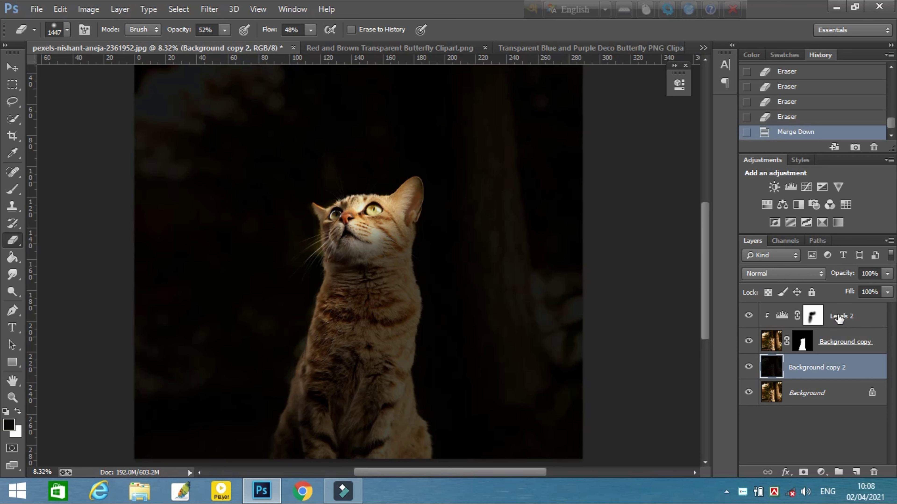
{"action": "left_click", "coordinate": [839, 317]}
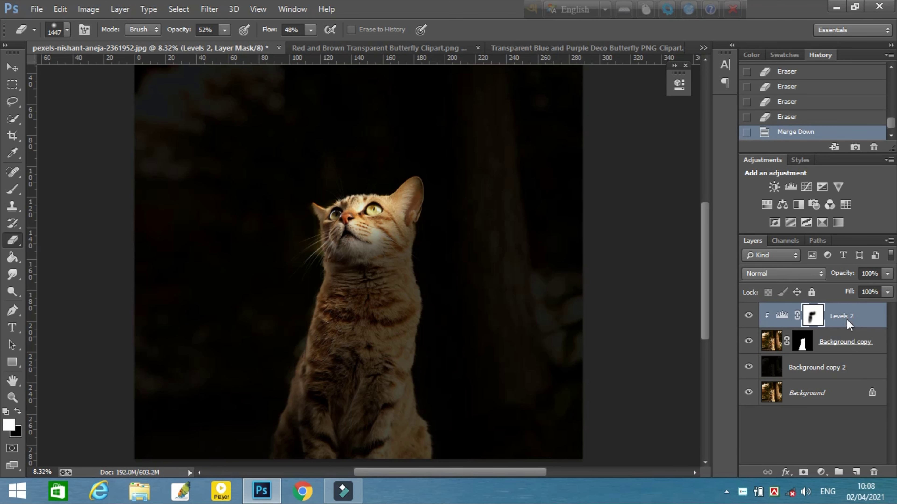
{"action": "right_click", "coordinate": [847, 320]}
{"action": "left_click", "coordinate": [682, 375]}
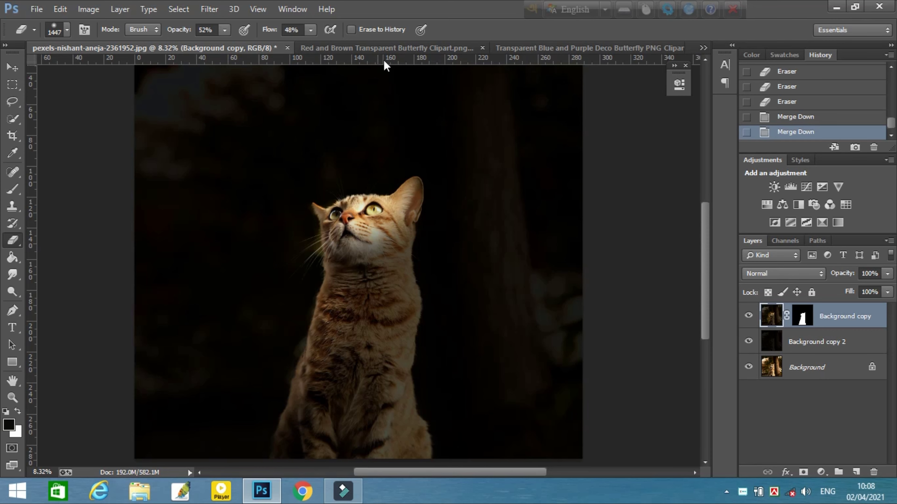
{"action": "left_click", "coordinate": [386, 48]}
- Bring the red butterfly into the cat photo, scale it about 191% above the head, and duplicate it
{"action": "left_click", "coordinate": [13, 67]}
{"action": "mouse_move", "coordinate": [353, 268]}
{"action": "left_mouse_down"}
{"action": "mouse_move", "coordinate": [121, 72]}
{"action": "mouse_move", "coordinate": [268, 144]}
{"action": "left_mouse_up"}
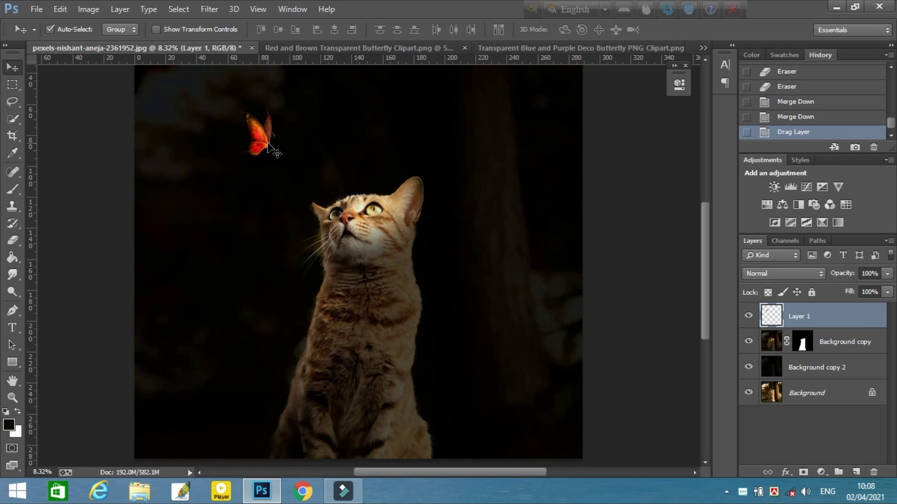
{"action": "scroll", "coordinate": [267, 143], "scroll_direction": "down", "scroll_amount": 2}
{"action": "left_click_drag", "start_coordinate": [306, 196], "coordinate": [321, 151]}
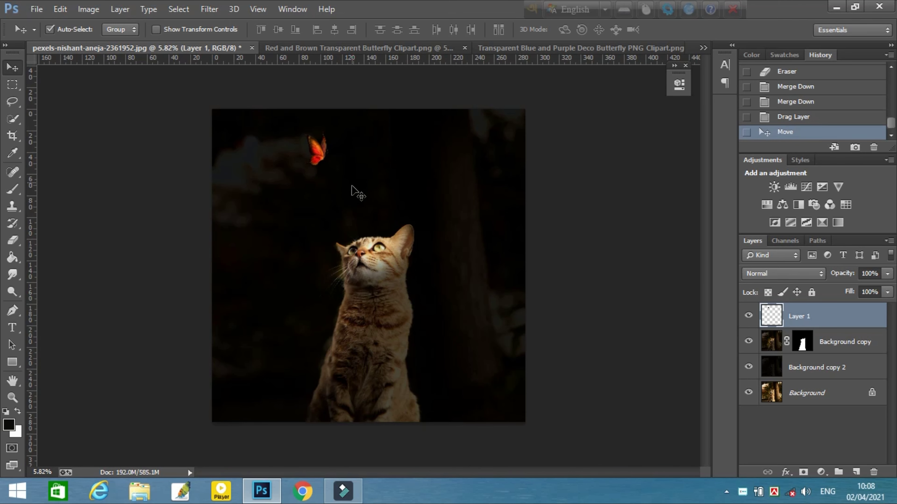
{"action": "key", "text": "ctrl+t"}
{"action": "left_click_drag", "start_coordinate": [331, 169], "coordinate": [348, 182]}
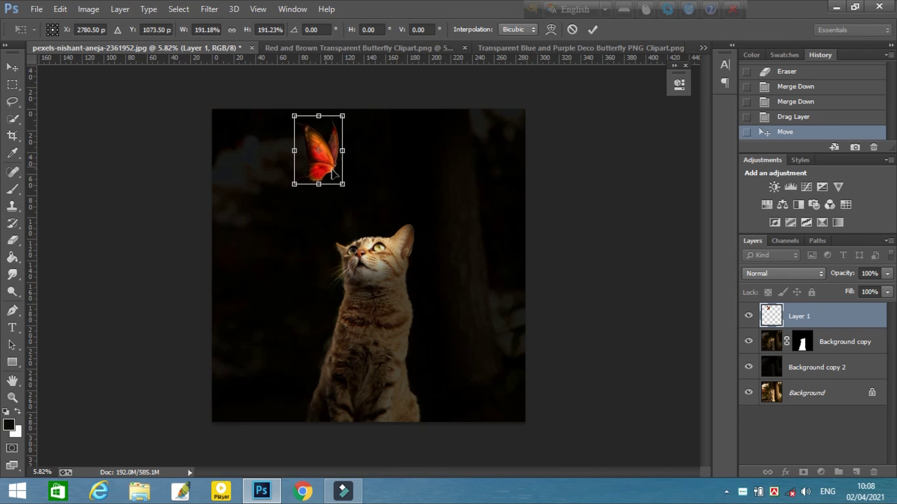
{"action": "left_click_drag", "start_coordinate": [316, 148], "coordinate": [324, 157]}
{"action": "left_click", "coordinate": [593, 29]}
{"action": "scroll", "coordinate": [282, 198], "scroll_direction": "up", "scroll_amount": 1}
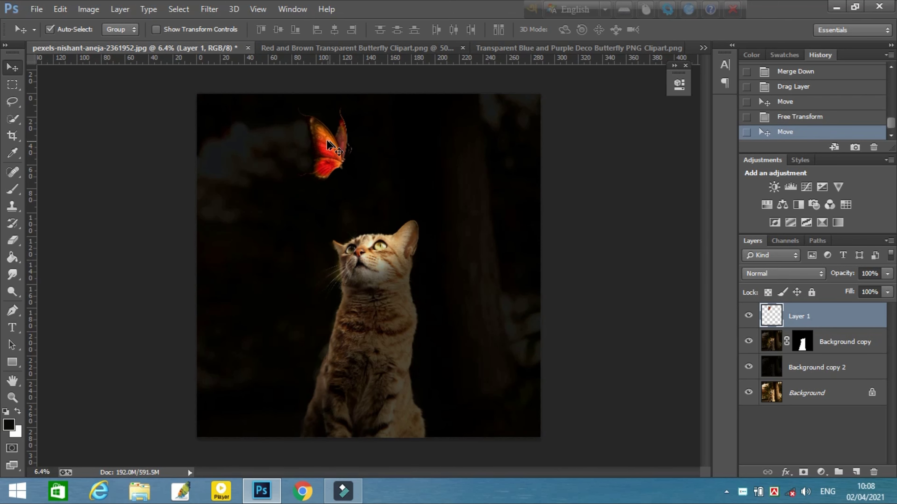
{"action": "left_click_drag", "start_coordinate": [840, 318], "coordinate": [855, 470]}
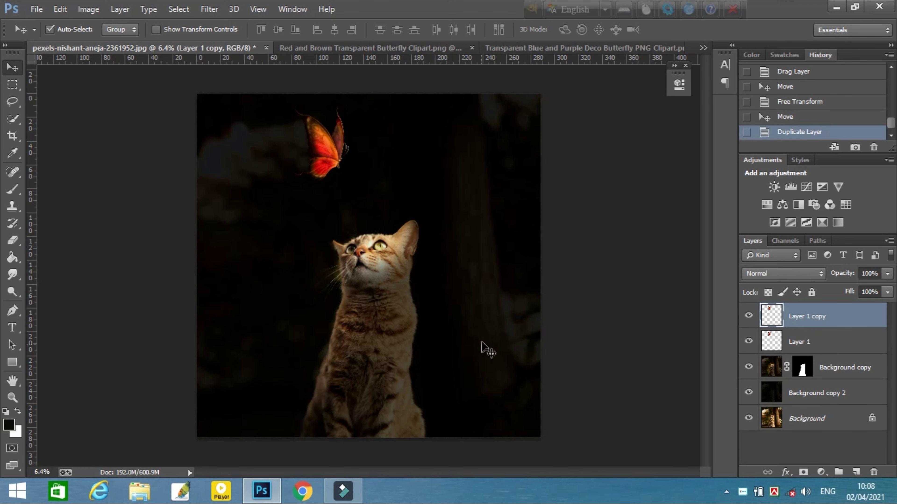
- Apply a Gaussian Blur of about 126 px to Layer 1, the lower butterfly copy
{"action": "left_click", "coordinate": [839, 345]}
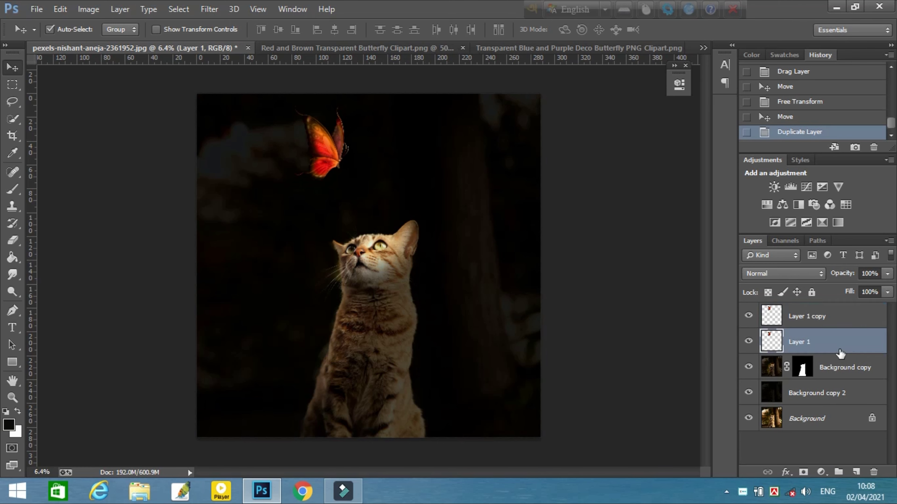
{"action": "left_click", "coordinate": [209, 9]}
{"action": "mouse_move", "coordinate": [215, 153]}
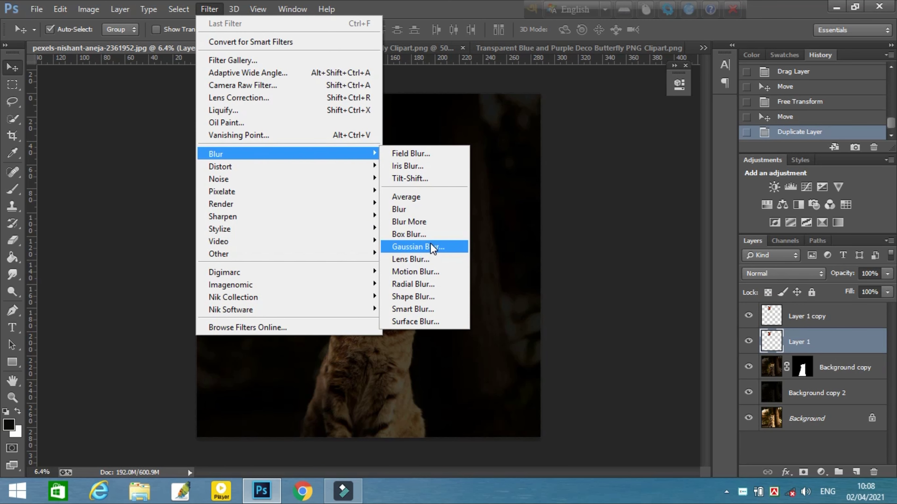
{"action": "left_click", "coordinate": [429, 246]}
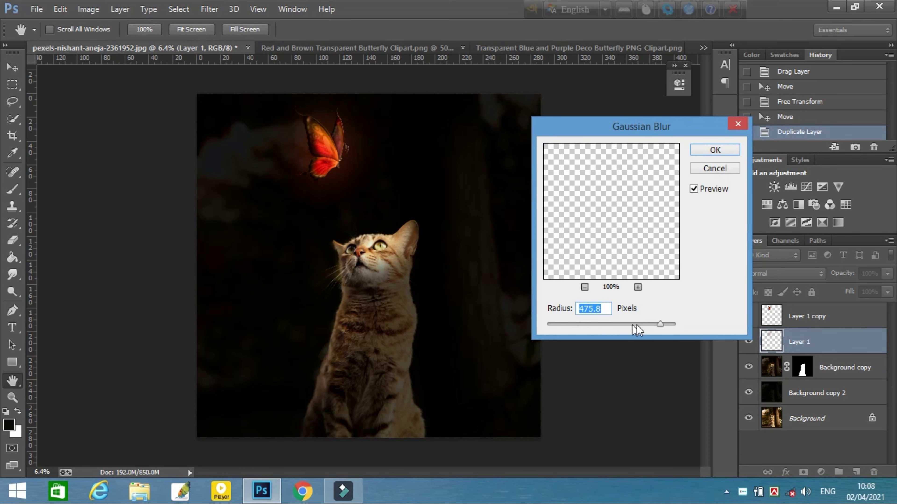
{"action": "mouse_move", "coordinate": [660, 324]}
{"action": "left_mouse_down"}
{"action": "mouse_move", "coordinate": [635, 324]}
{"action": "mouse_move", "coordinate": [671, 324]}
{"action": "left_mouse_up"}
{"action": "left_click", "coordinate": [721, 148]}
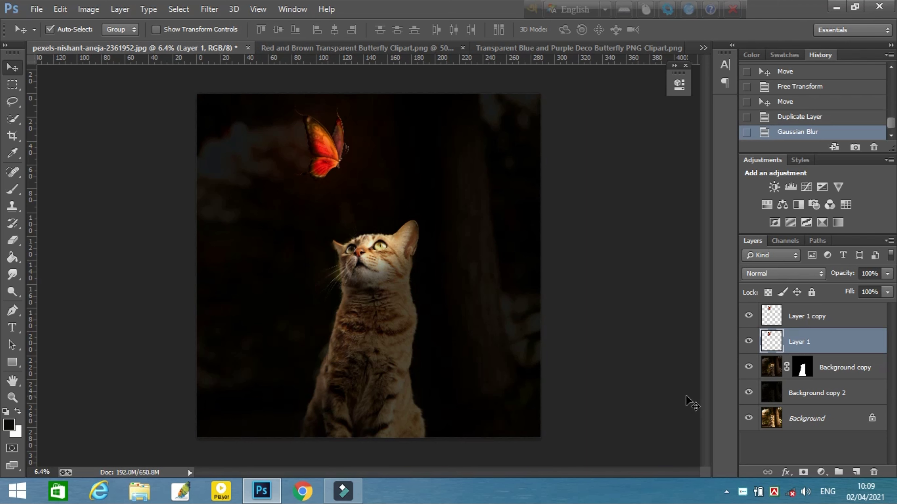
- Merge a clipped Brightness/Contrast with brightness 150 and lowered contrast into the glow layer
{"action": "left_click", "coordinate": [820, 472]}
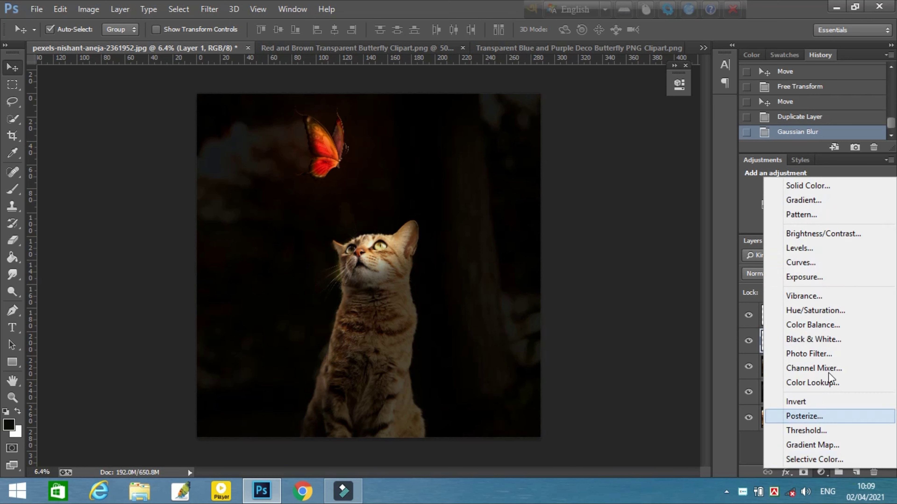
{"action": "left_click", "coordinate": [803, 236]}
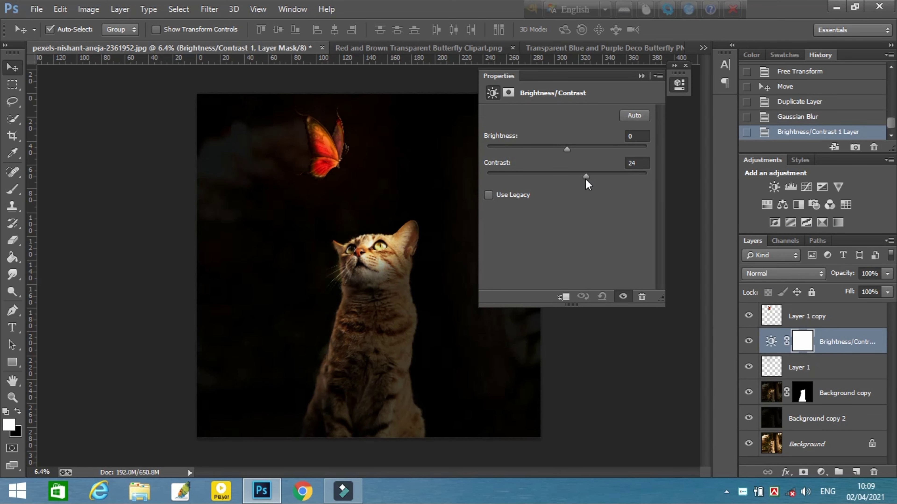
{"action": "left_click", "coordinate": [563, 297]}
{"action": "left_click_drag", "start_coordinate": [567, 176], "coordinate": [480, 175]}
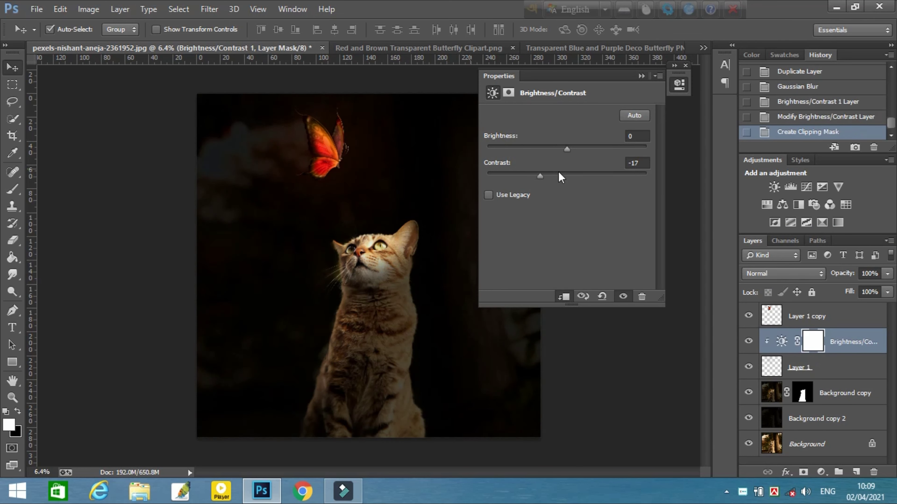
{"action": "mouse_move", "coordinate": [559, 172]}
{"action": "left_mouse_down"}
{"action": "mouse_move", "coordinate": [670, 149]}
{"action": "mouse_move", "coordinate": [594, 182]}
{"action": "left_mouse_up"}
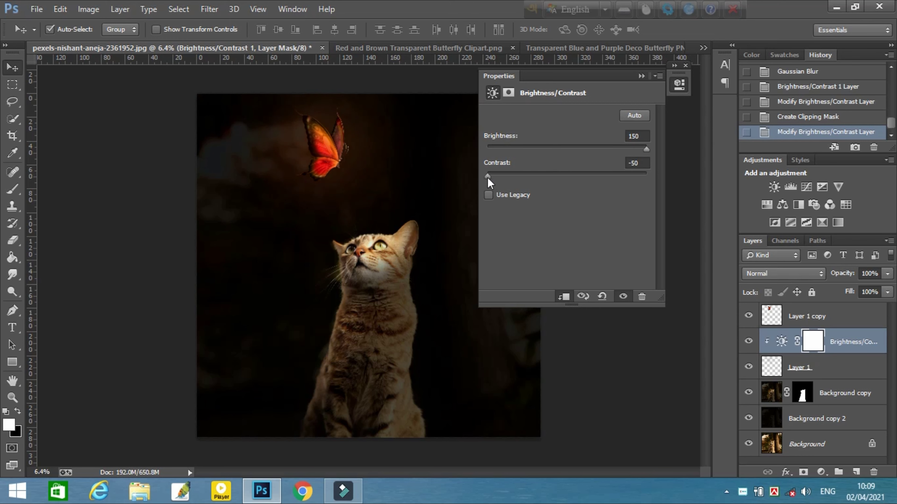
{"action": "left_click", "coordinate": [640, 77]}
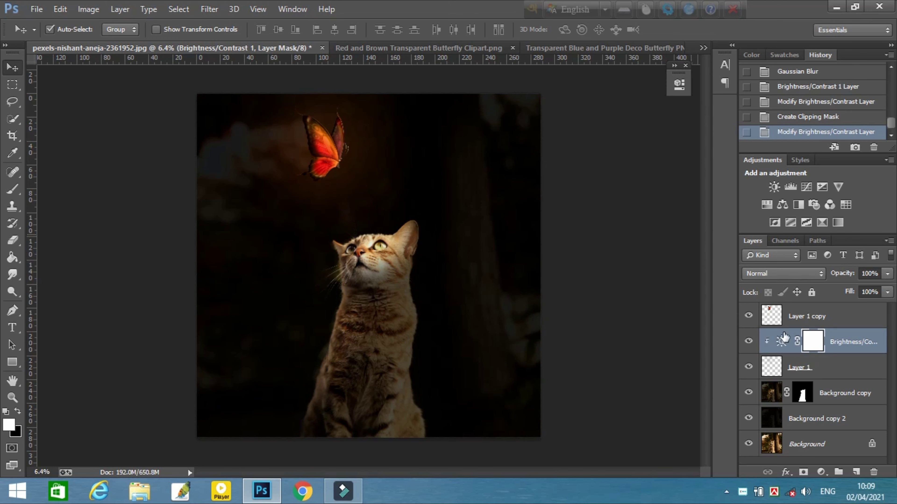
{"action": "right_click", "coordinate": [841, 337]}
{"action": "left_click", "coordinate": [664, 375]}
- Merge a clipped Brightness/Contrast of 115 brightness and 34 contrast into Layer 1 copy
{"action": "left_click", "coordinate": [826, 318]}
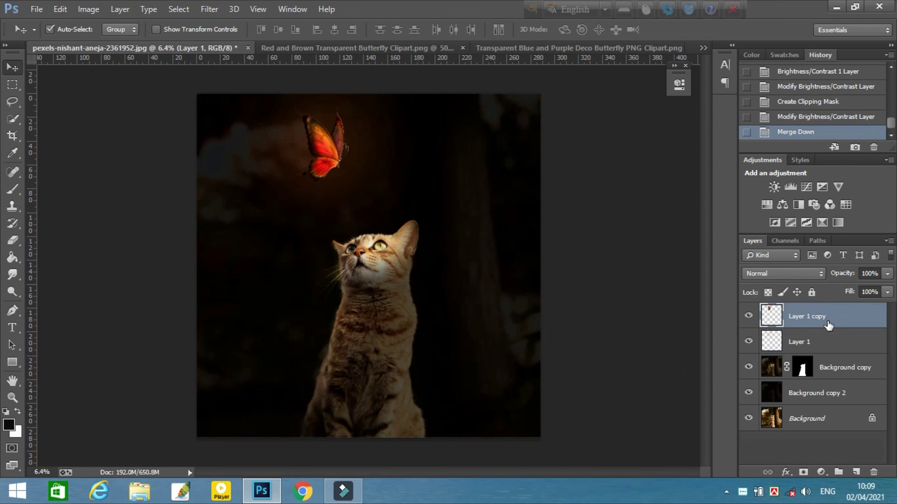
{"action": "left_click", "coordinate": [820, 472]}
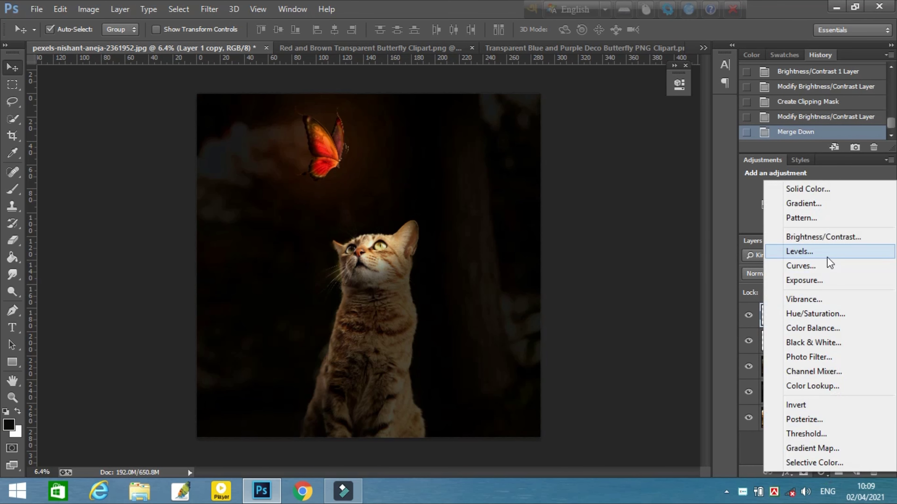
{"action": "left_click", "coordinate": [812, 236]}
{"action": "mouse_move", "coordinate": [567, 175]}
{"action": "left_mouse_down"}
{"action": "mouse_move", "coordinate": [590, 175]}
{"action": "mouse_move", "coordinate": [617, 149]}
{"action": "mouse_move", "coordinate": [592, 177]}
{"action": "left_mouse_up"}
{"action": "left_click", "coordinate": [564, 297]}
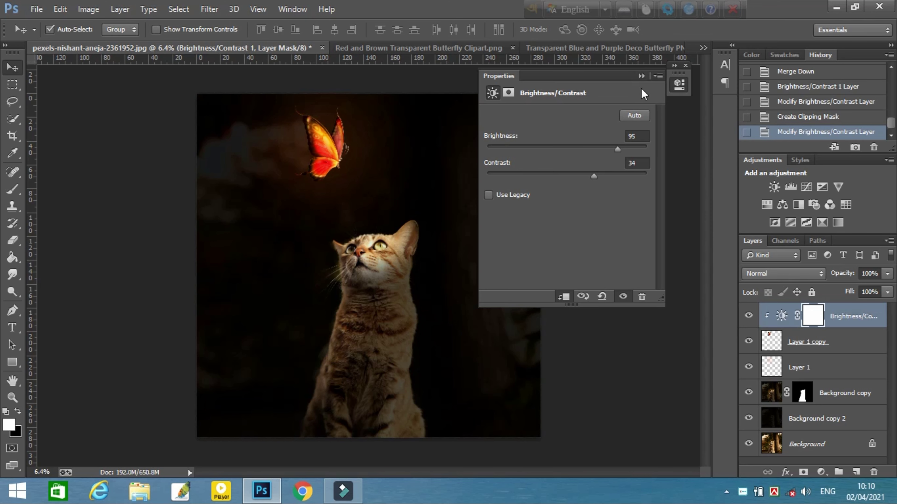
{"action": "left_click_drag", "start_coordinate": [631, 147], "coordinate": [627, 149]}
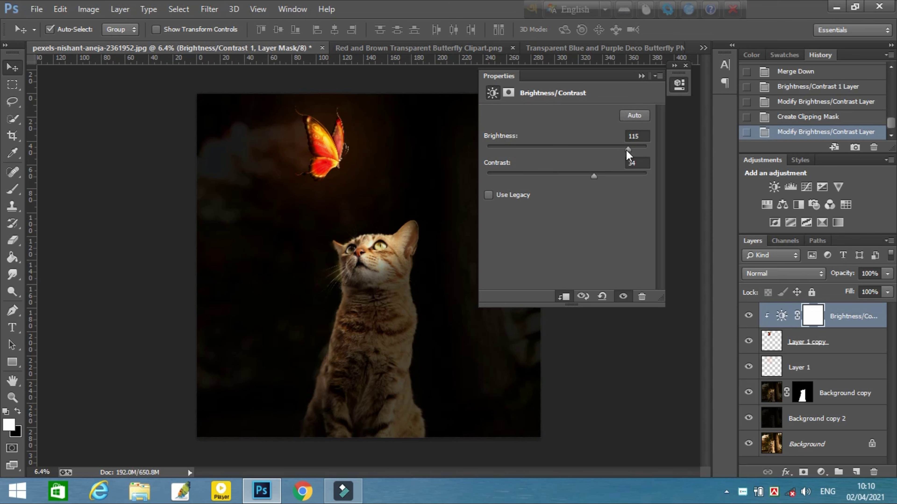
{"action": "left_click", "coordinate": [641, 76]}
{"action": "right_click", "coordinate": [848, 317]}
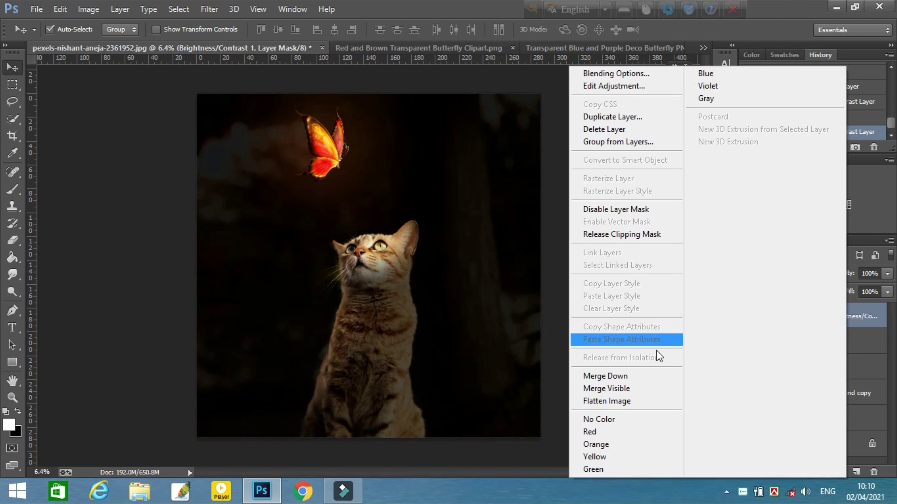
{"action": "left_click", "coordinate": [642, 379]}
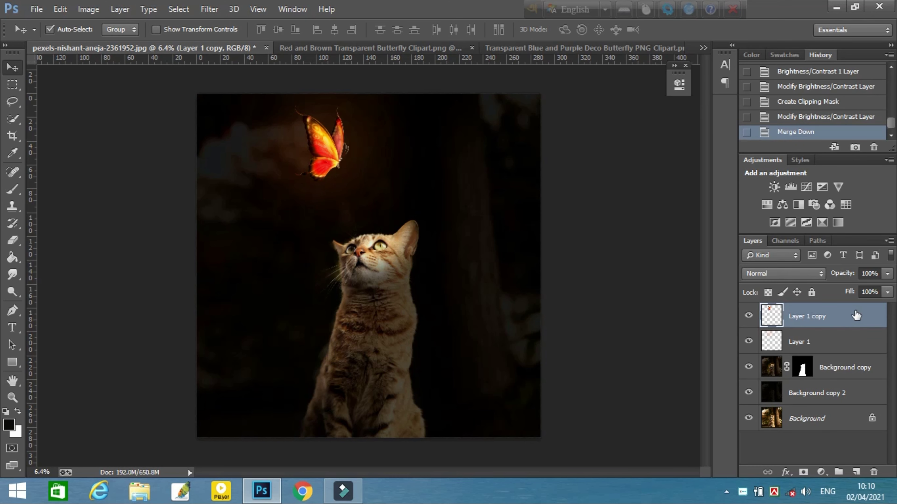
- Enable Outer Glow on Layer 1 copy and set the glow colour to vivid orange
{"action": "right_click", "coordinate": [853, 317]}
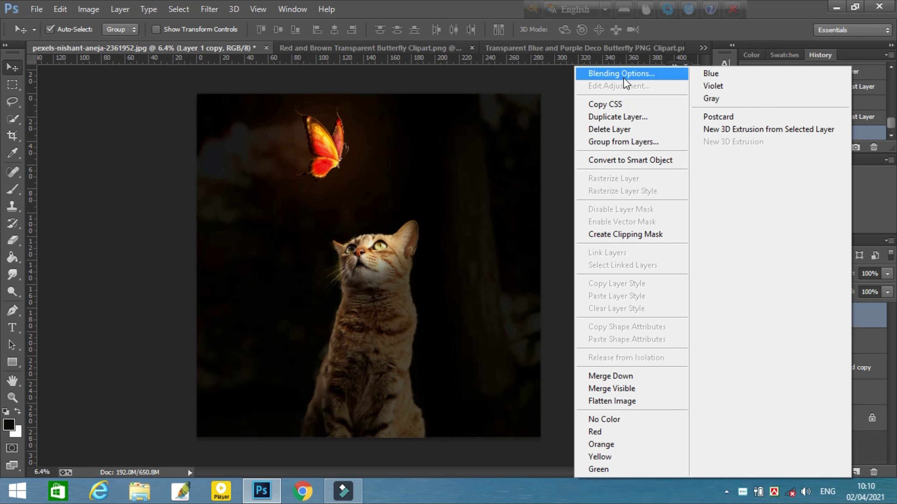
{"action": "key", "text": "Escape"}
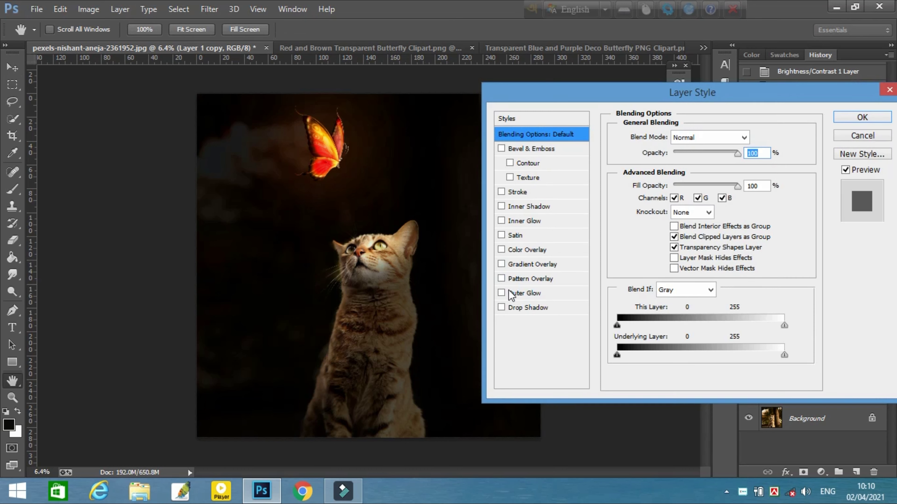
{"action": "left_click", "coordinate": [509, 293]}
{"action": "left_click", "coordinate": [519, 294]}
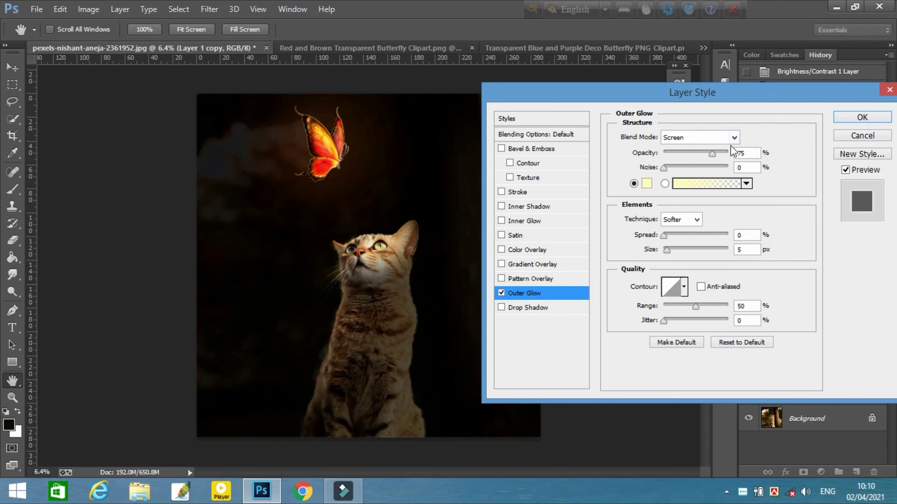
{"action": "left_click", "coordinate": [649, 185]}
{"action": "left_click", "coordinate": [324, 147]}
{"action": "left_click_drag", "start_coordinate": [728, 145], "coordinate": [727, 136]}
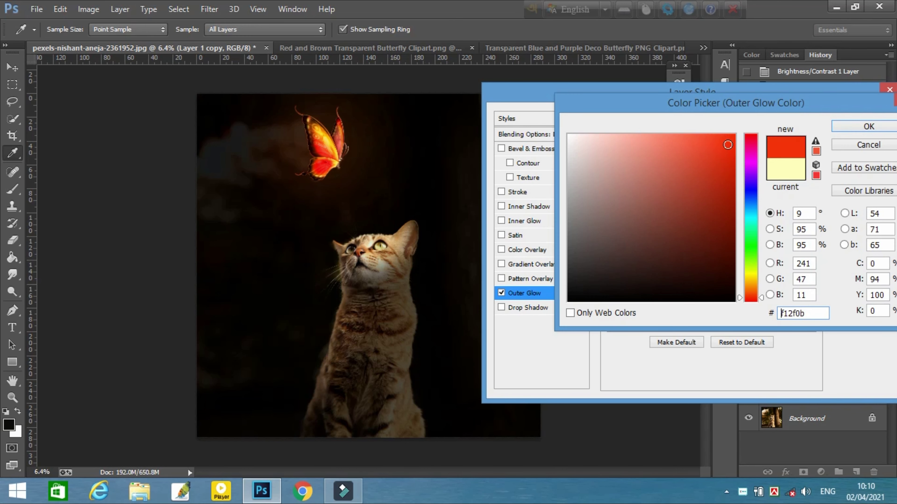
{"action": "left_click_drag", "start_coordinate": [763, 296], "coordinate": [750, 292]}
{"action": "left_click", "coordinate": [732, 136]}
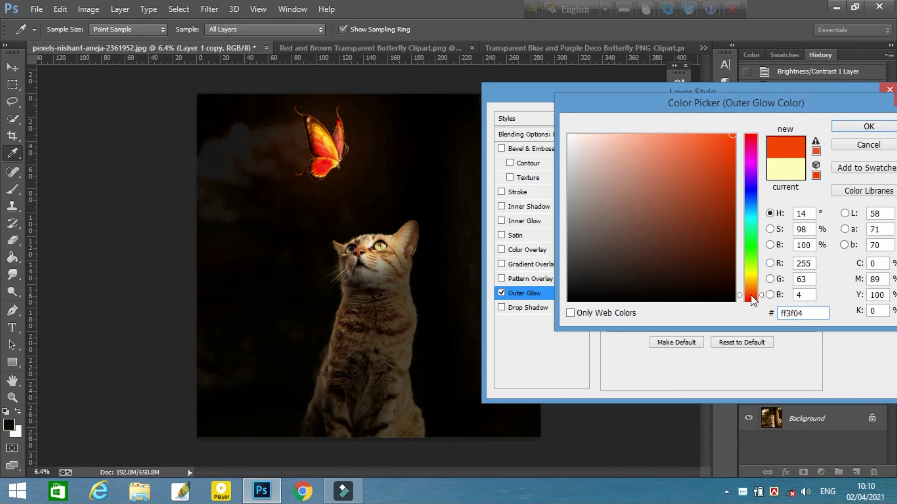
{"action": "left_click", "coordinate": [847, 126]}
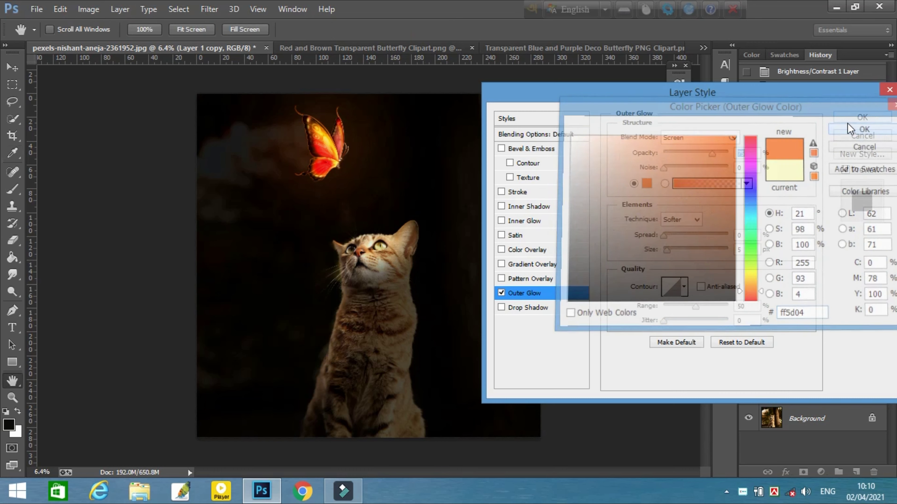
- Set the Outer Glow to 100% opacity, 250 px size, 0 spread and 100% range, and apply it
{"action": "mouse_move", "coordinate": [665, 235]}
{"action": "left_mouse_down"}
{"action": "mouse_move", "coordinate": [698, 234]}
{"action": "mouse_move", "coordinate": [702, 247]}
{"action": "mouse_move", "coordinate": [663, 236]}
{"action": "mouse_move", "coordinate": [653, 245]}
{"action": "mouse_move", "coordinate": [726, 250]}
{"action": "left_mouse_up"}
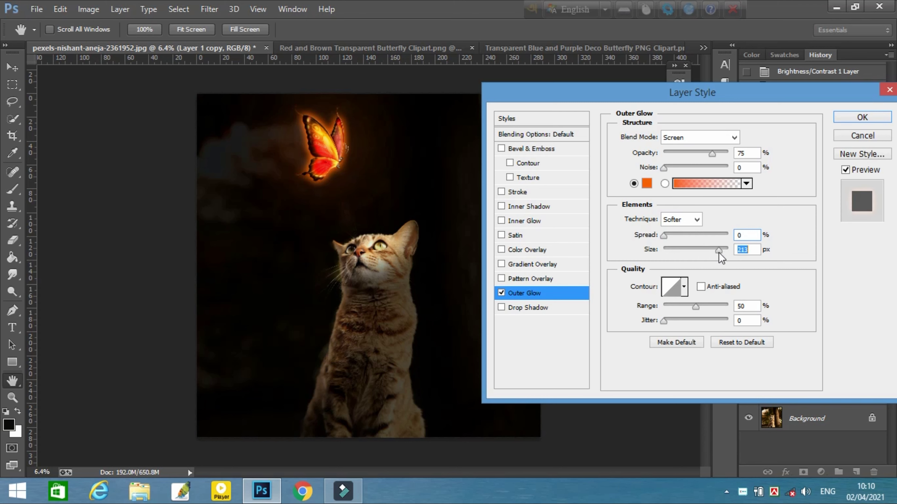
{"action": "left_click_drag", "start_coordinate": [693, 308], "coordinate": [704, 307]}
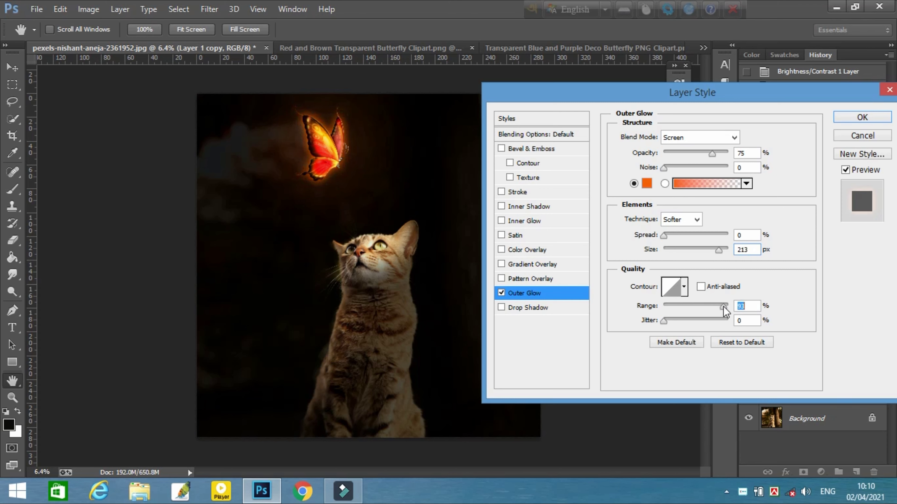
{"action": "left_click_drag", "start_coordinate": [716, 150], "coordinate": [728, 153]}
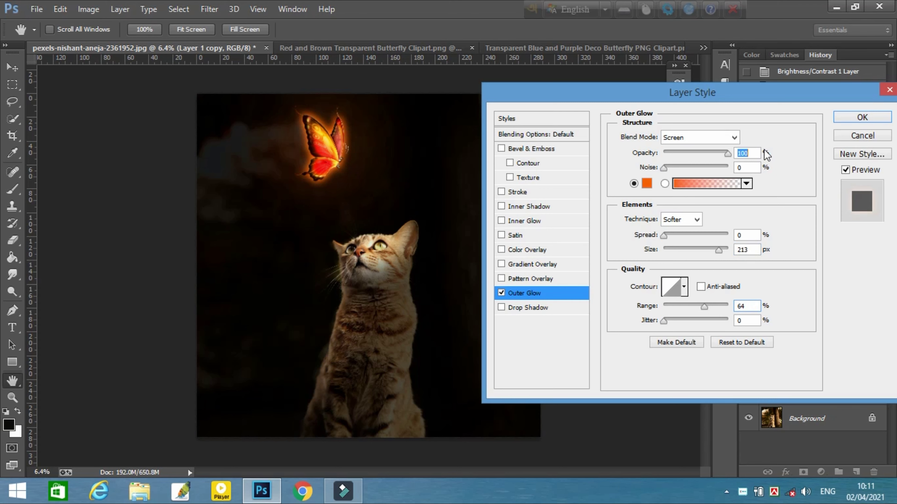
{"action": "mouse_move", "coordinate": [719, 253]}
{"action": "left_mouse_down"}
{"action": "mouse_move", "coordinate": [675, 256]}
{"action": "mouse_move", "coordinate": [731, 251]}
{"action": "left_mouse_up"}
{"action": "mouse_move", "coordinate": [664, 236]}
{"action": "left_mouse_down"}
{"action": "mouse_move", "coordinate": [673, 238]}
{"action": "mouse_move", "coordinate": [632, 237]}
{"action": "left_mouse_up"}
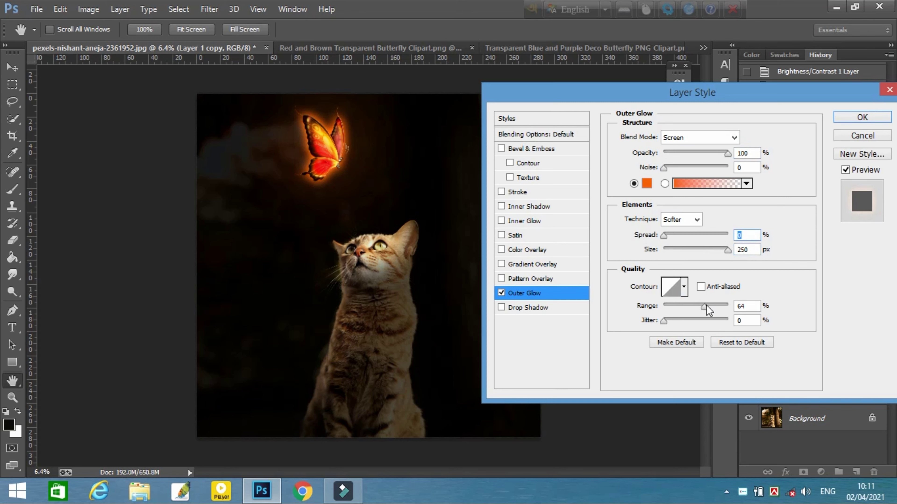
{"action": "mouse_move", "coordinate": [704, 306]}
{"action": "left_mouse_down"}
{"action": "mouse_move", "coordinate": [745, 306]}
{"action": "mouse_move", "coordinate": [724, 308]}
{"action": "left_mouse_up"}
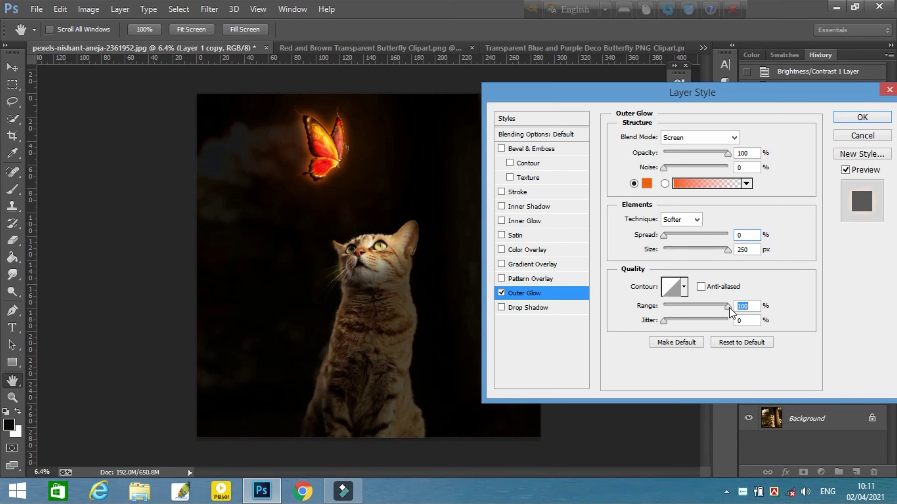
{"action": "left_click", "coordinate": [861, 117]}
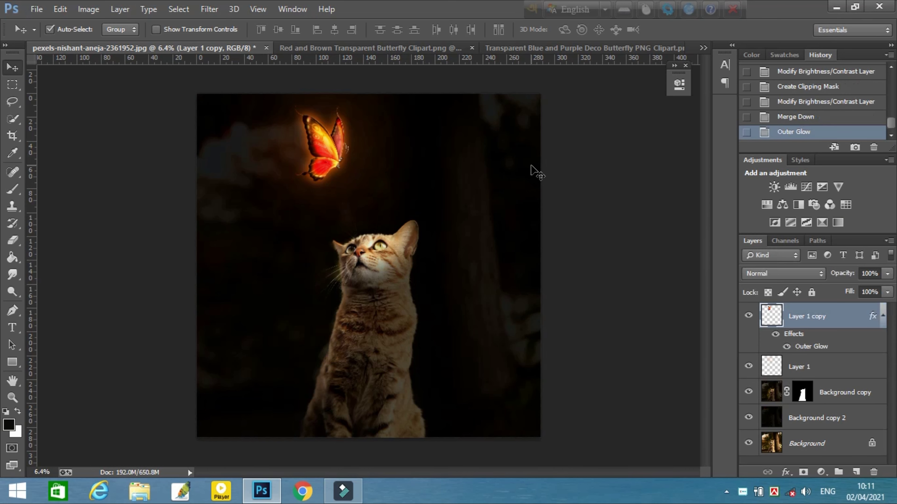
- Show and select the blurred glow layer Layer 1, and hide the butterfly layer
{"action": "left_click", "coordinate": [746, 367]}
{"action": "left_click", "coordinate": [850, 367]}
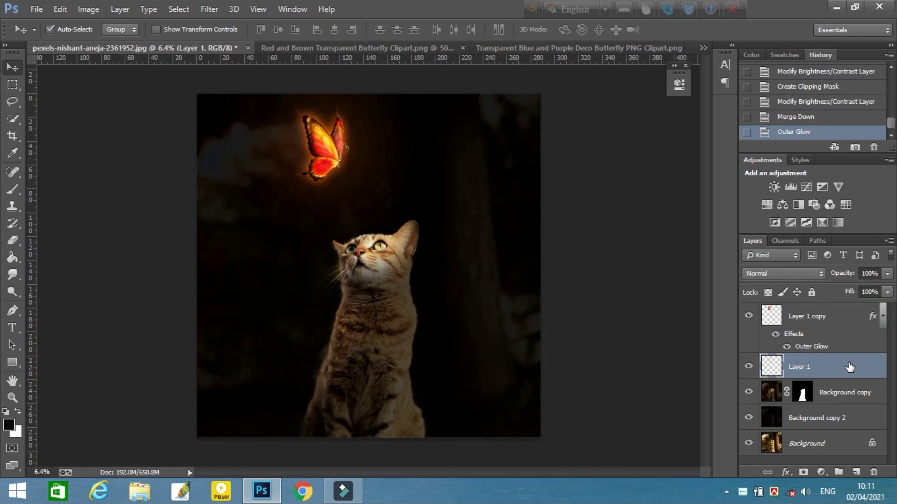
{"action": "left_click", "coordinate": [748, 317]}
{"action": "left_click", "coordinate": [748, 317]}
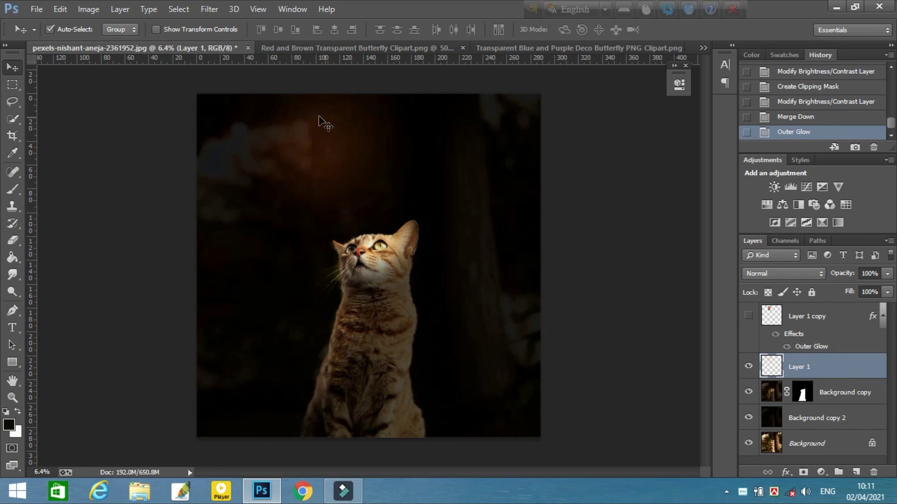
- Switch to the Brush tool with a bright orange foreground colour
{"action": "key", "text": "b"}
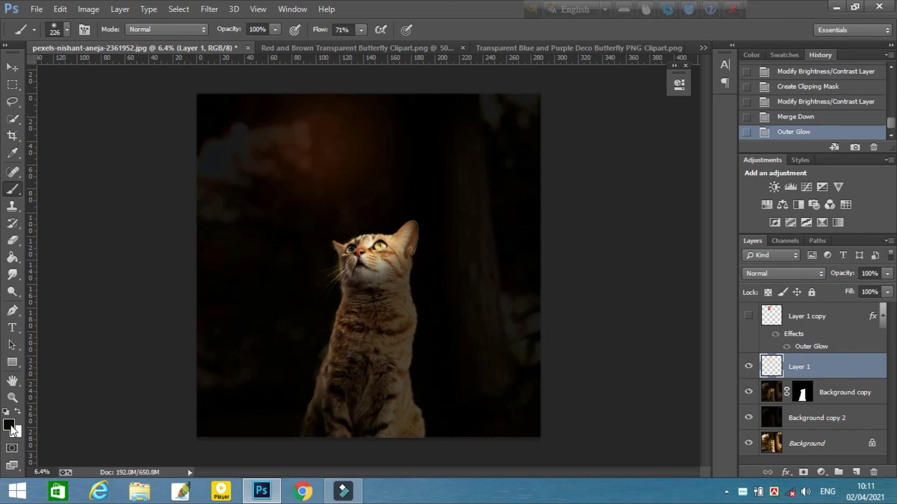
{"action": "left_click", "coordinate": [10, 426]}
{"action": "left_click", "coordinate": [751, 293]}
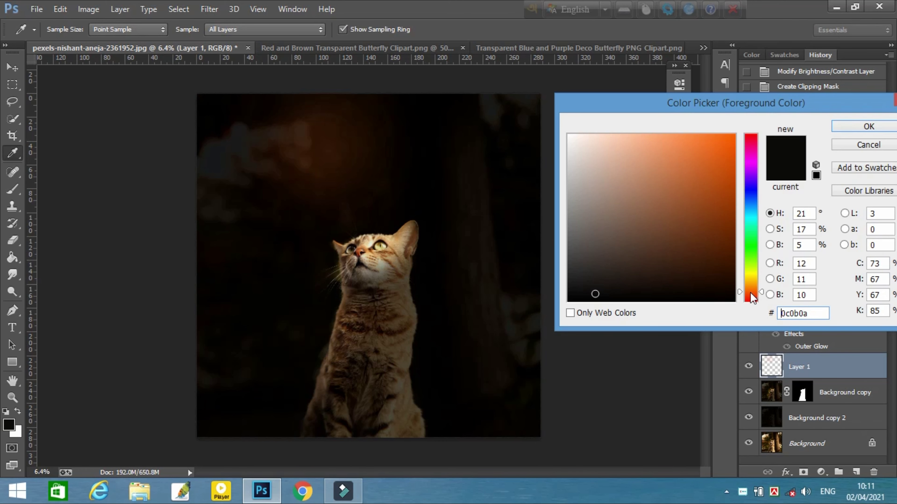
{"action": "left_click", "coordinate": [723, 135]}
{"action": "left_click", "coordinate": [869, 127]}
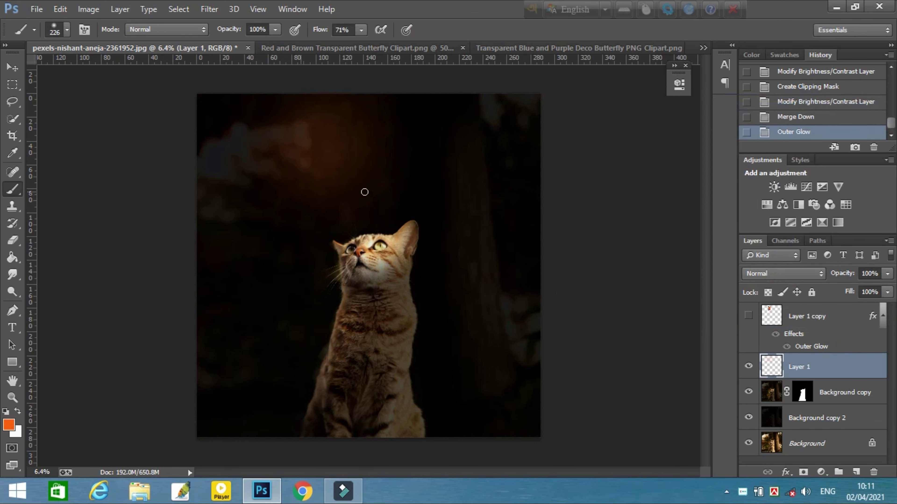
- Paint two 1842 px orange dabs above the cat, then show Layer 1 copy again
{"action": "right_click", "coordinate": [371, 191]}
{"action": "type", "text": "1842"}
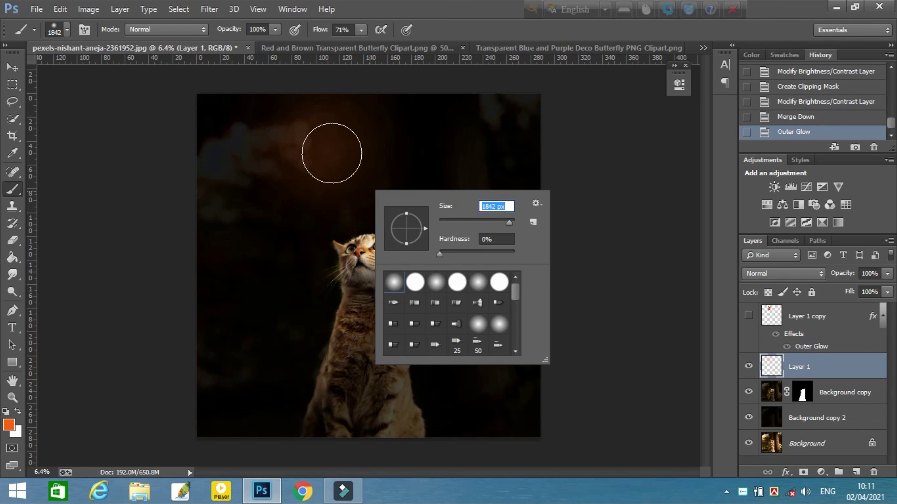
{"action": "key", "text": "Return"}
{"action": "left_click", "coordinate": [328, 153]}
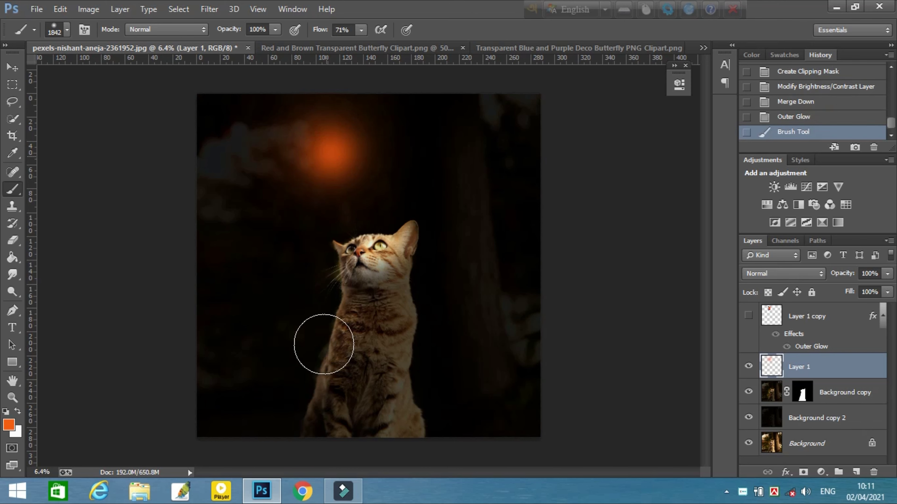
{"action": "left_click", "coordinate": [327, 157]}
{"action": "left_click", "coordinate": [748, 315]}
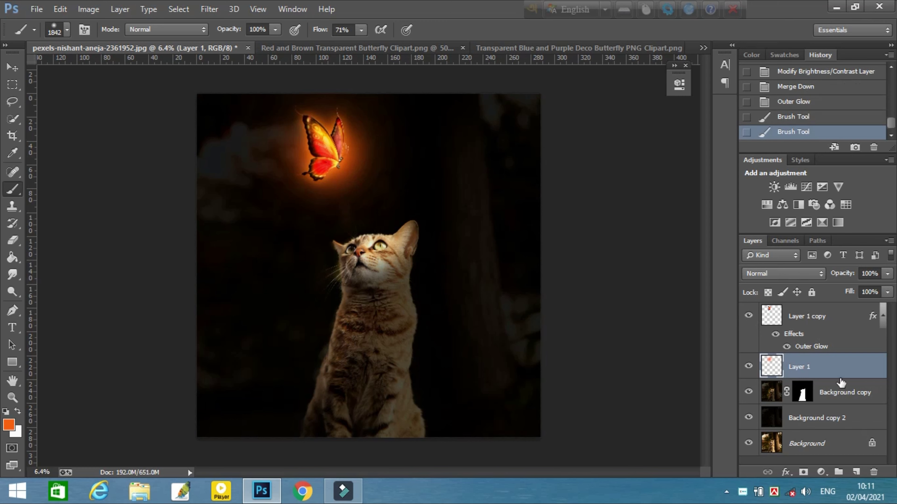
{"action": "left_click", "coordinate": [791, 274]}
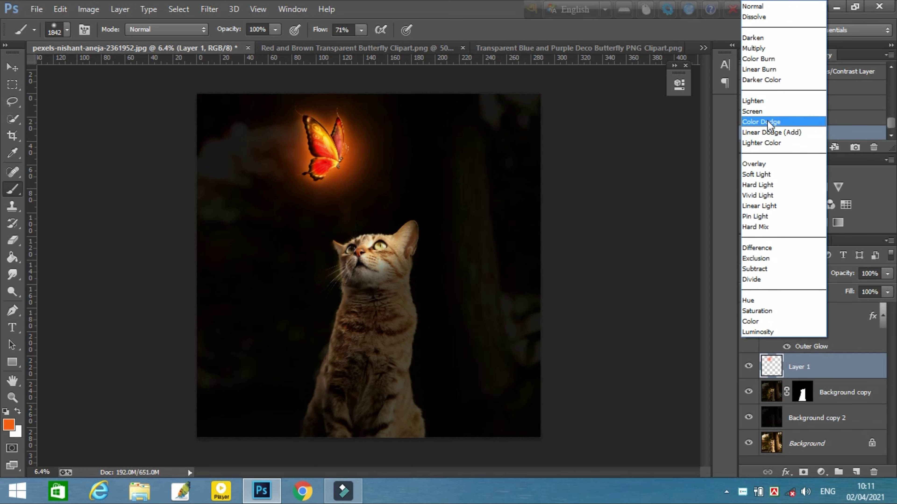
- Cycle Layer 1's blend mode through Soft Light, Overlay and Hard Light, ending on Linear Dodge (Add)
{"action": "left_click", "coordinate": [770, 175]}
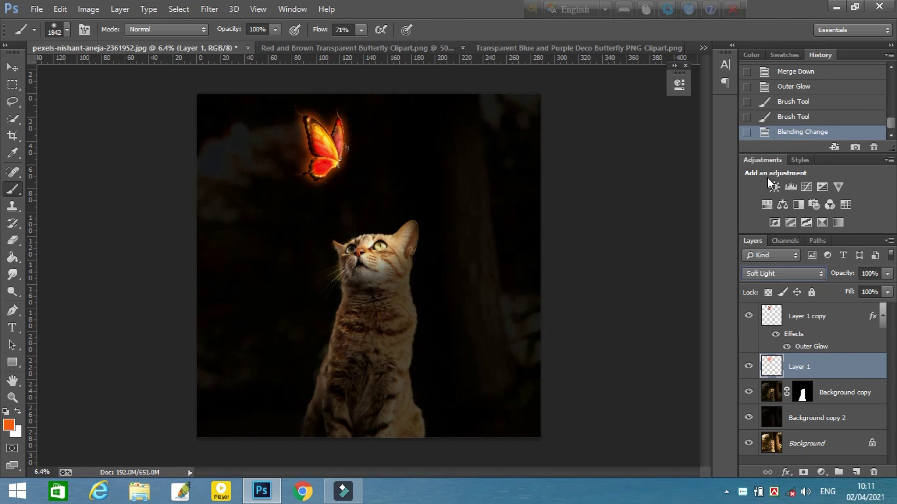
{"action": "left_click", "coordinate": [772, 271]}
{"action": "left_click", "coordinate": [759, 162]}
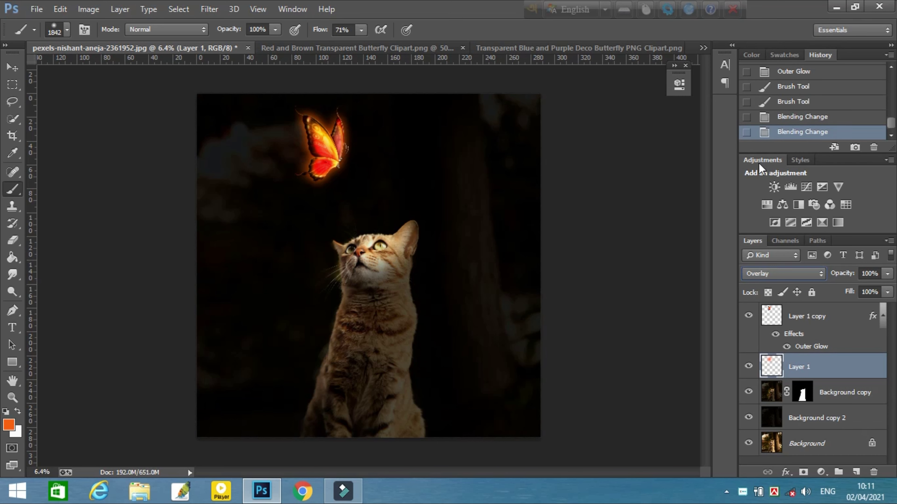
{"action": "scroll", "coordinate": [775, 274], "scroll_direction": "down", "scroll_amount": 1}
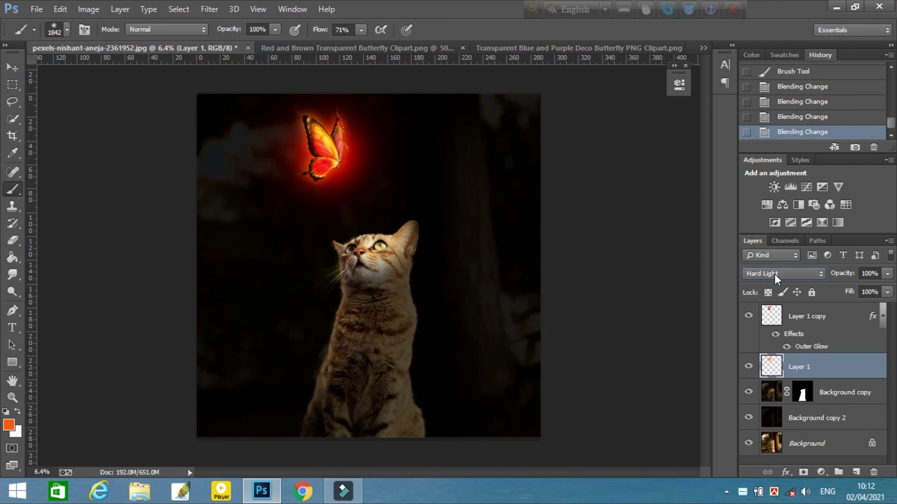
{"action": "scroll", "coordinate": [774, 274], "scroll_direction": "up", "scroll_amount": 1}
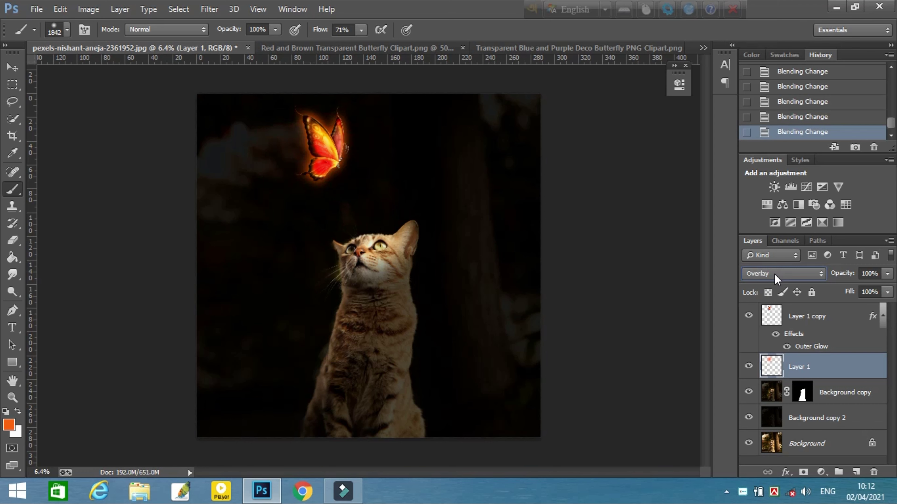
{"action": "scroll", "coordinate": [773, 274], "scroll_direction": "up", "scroll_amount": 2}
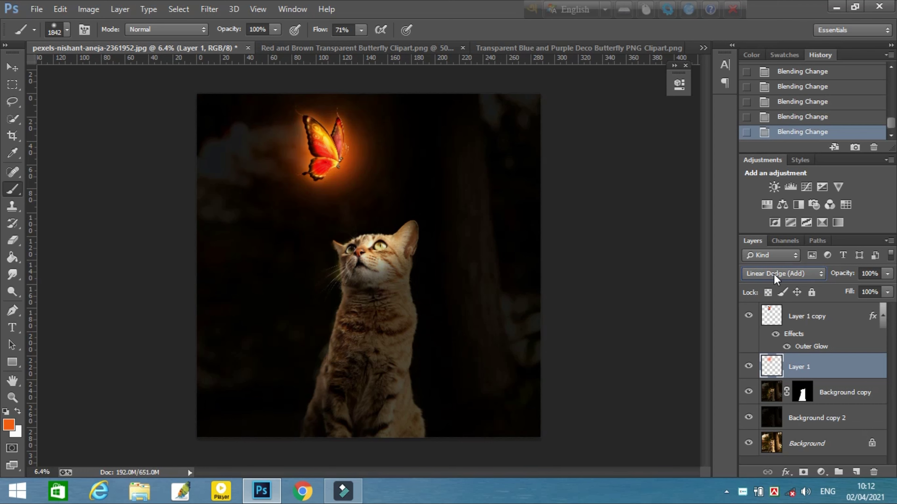
{"action": "scroll", "coordinate": [772, 274], "scroll_direction": "up", "scroll_amount": 1}
{"action": "scroll", "coordinate": [773, 275], "scroll_direction": "down", "scroll_amount": 1}
- Scale the orange glow to roughly double size and move it up and left
{"action": "key", "text": "ctrl+t"}
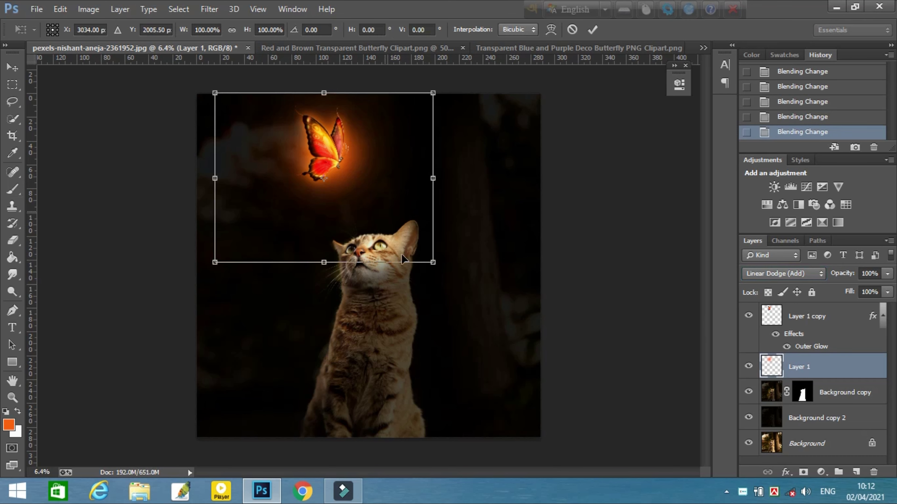
{"action": "left_click_drag", "start_coordinate": [432, 262], "coordinate": [607, 424]}
{"action": "mouse_move", "coordinate": [531, 311]}
{"action": "left_mouse_down"}
{"action": "mouse_move", "coordinate": [426, 280]}
{"action": "mouse_move", "coordinate": [438, 311]}
{"action": "mouse_move", "coordinate": [452, 312]}
{"action": "left_mouse_up"}
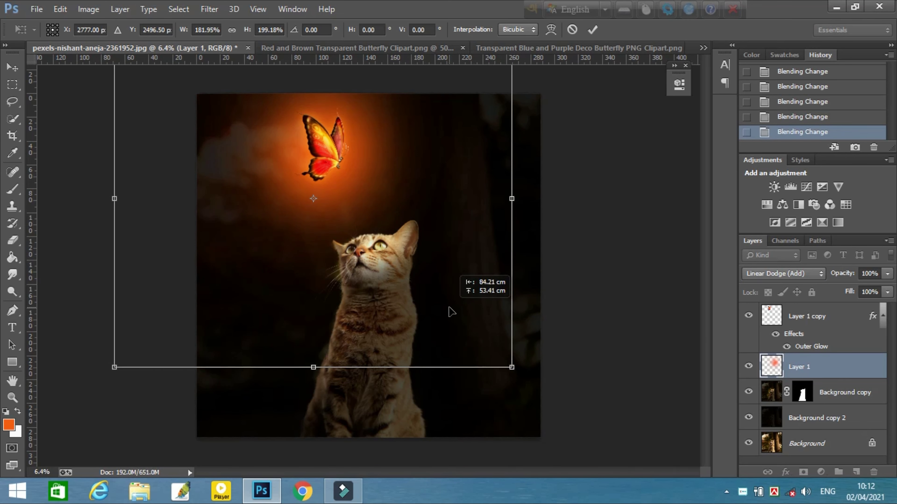
{"action": "left_click", "coordinate": [592, 30]}
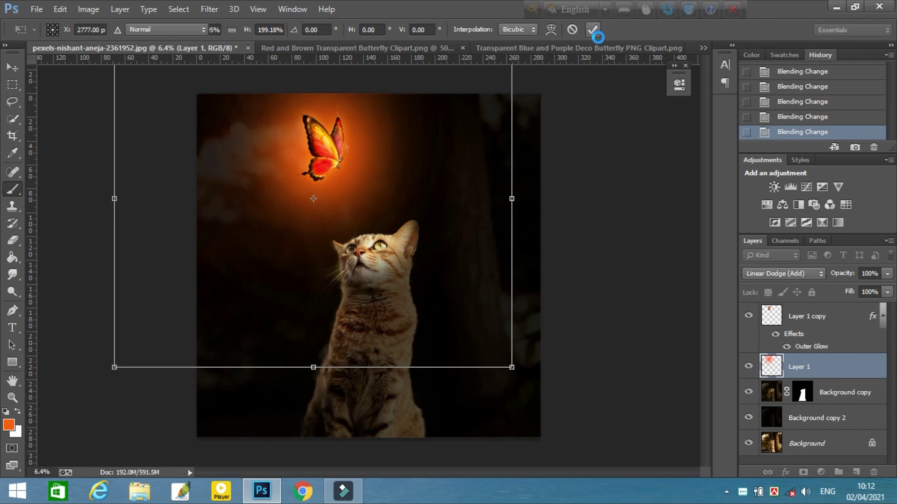
- Set Layer 1's opacity to 49%
{"action": "left_click", "coordinate": [887, 274]}
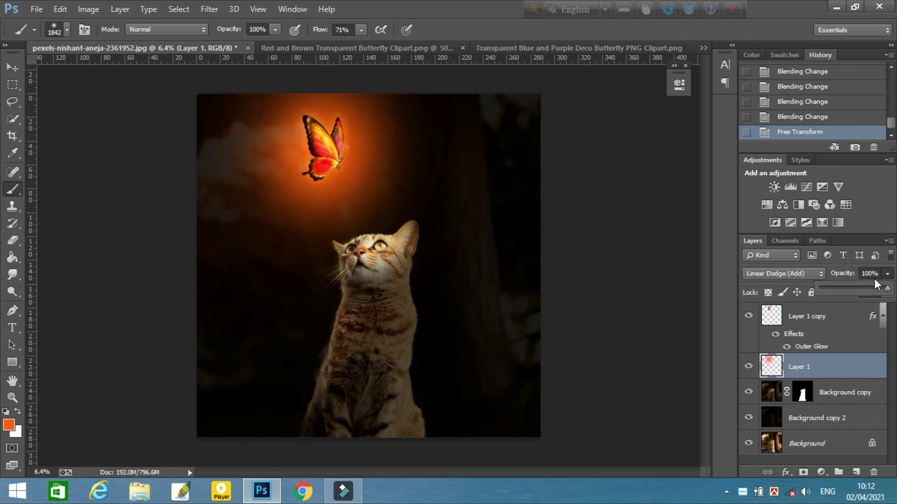
{"action": "left_click_drag", "start_coordinate": [887, 288], "coordinate": [851, 288]}
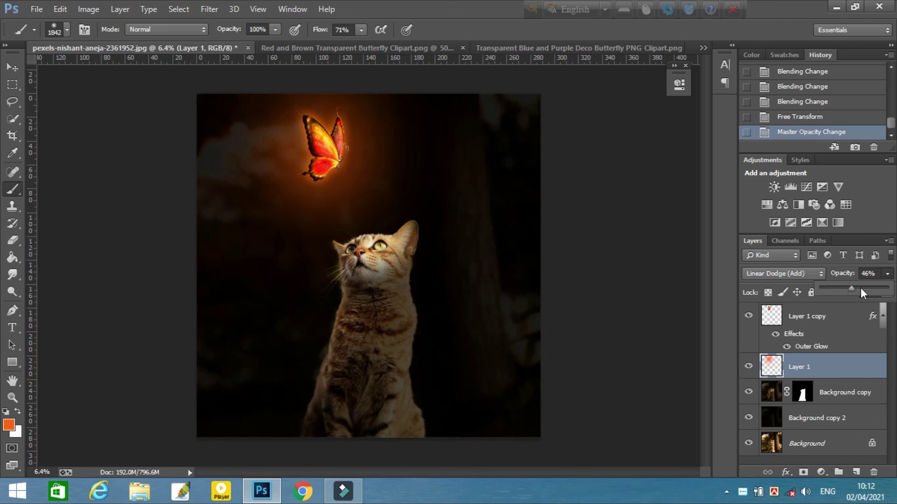
{"action": "left_click", "coordinate": [861, 288]}
{"action": "left_click_drag", "start_coordinate": [856, 289], "coordinate": [852, 289]}
{"action": "left_click", "coordinate": [14, 64]}
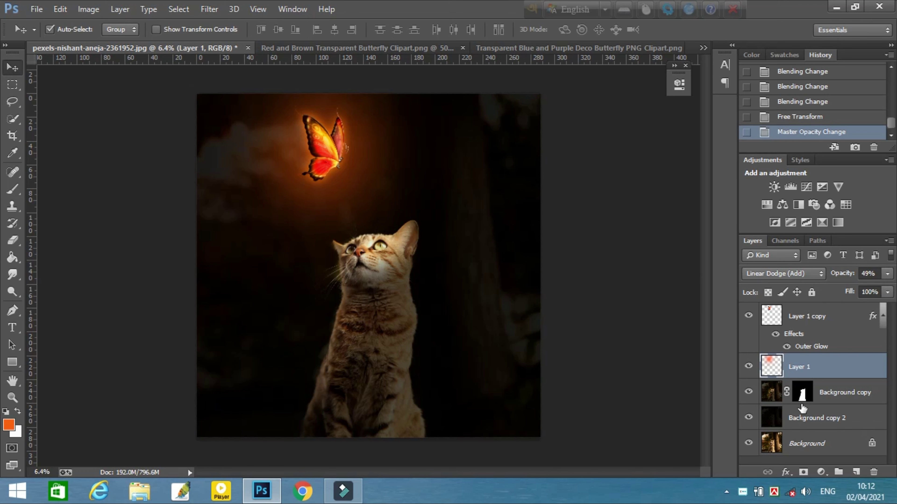
- Add a new layer above Background copy and set the brush colour to orange #ff9d11
{"action": "left_click", "coordinate": [771, 396]}
{"action": "left_click", "coordinate": [856, 472]}
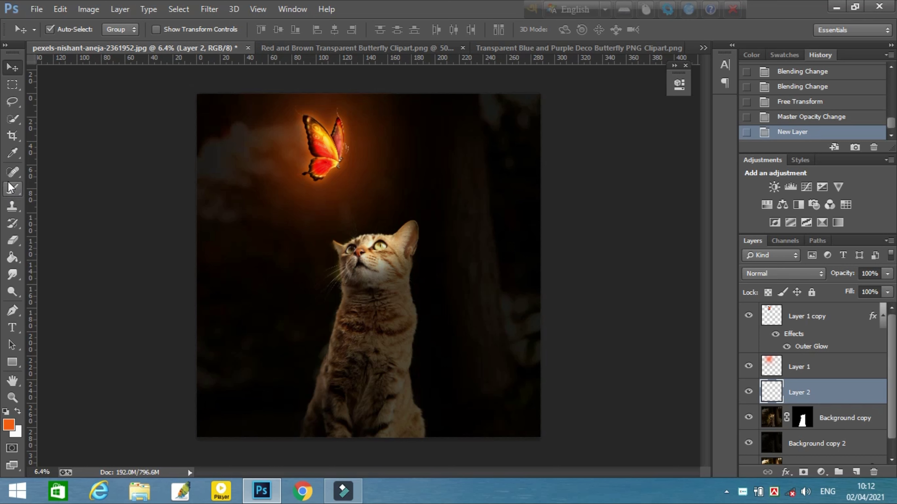
{"action": "left_click", "coordinate": [11, 191]}
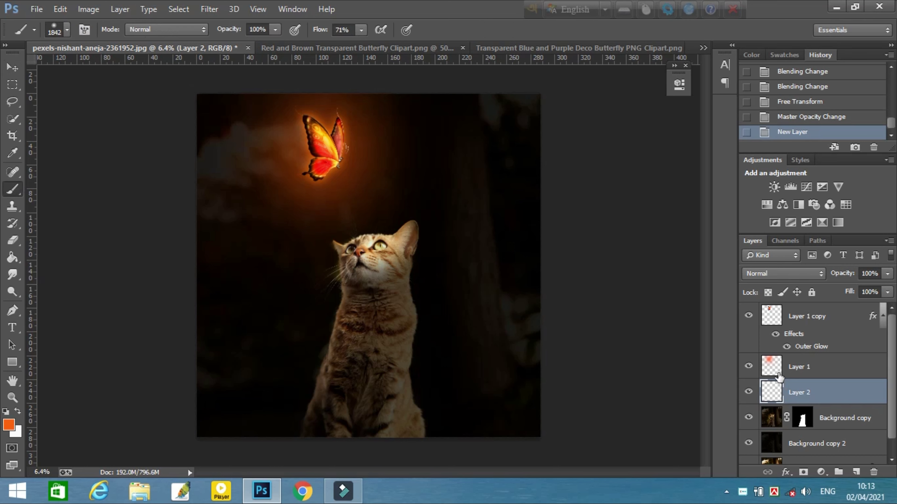
{"action": "right_click", "coordinate": [429, 236]}
{"action": "left_click", "coordinate": [10, 426]}
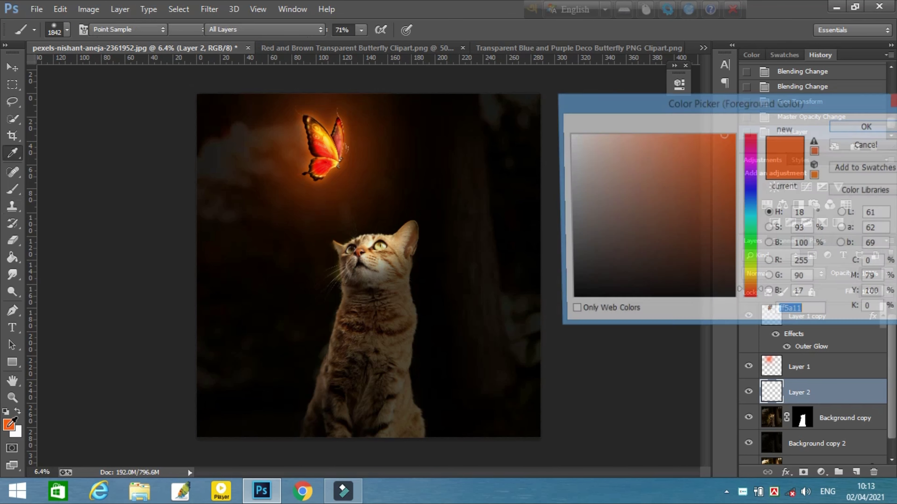
{"action": "left_click_drag", "start_coordinate": [751, 294], "coordinate": [751, 286]}
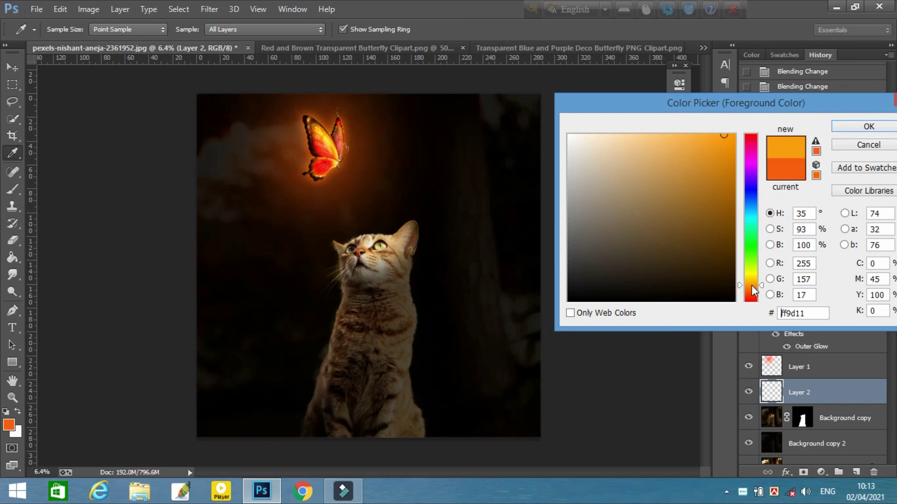
{"action": "key", "text": "Return"}
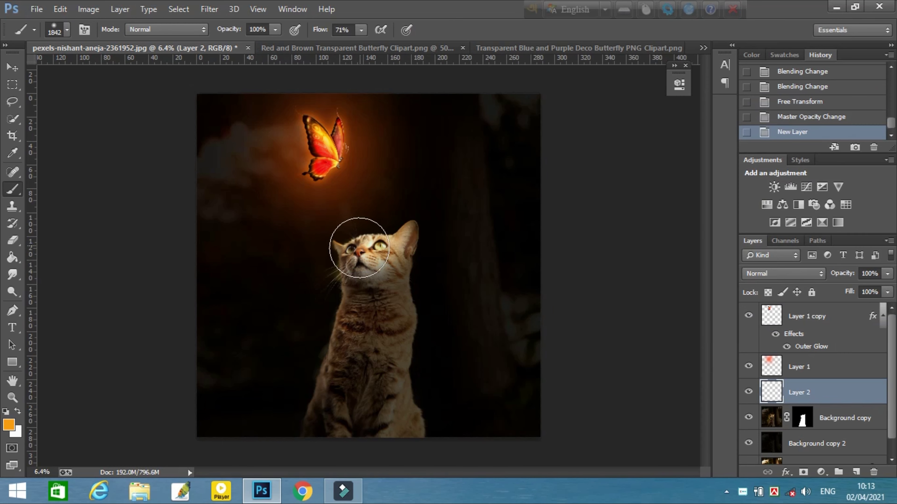
{"action": "key", "text": "ctrl+d"}
- Paint orange over the cat's head, then undo the 437 px chest stroke in History
{"action": "mouse_move", "coordinate": [353, 248]}
{"action": "left_mouse_down"}
{"action": "mouse_move", "coordinate": [411, 236]}
{"action": "mouse_move", "coordinate": [353, 247]}
{"action": "left_mouse_up"}
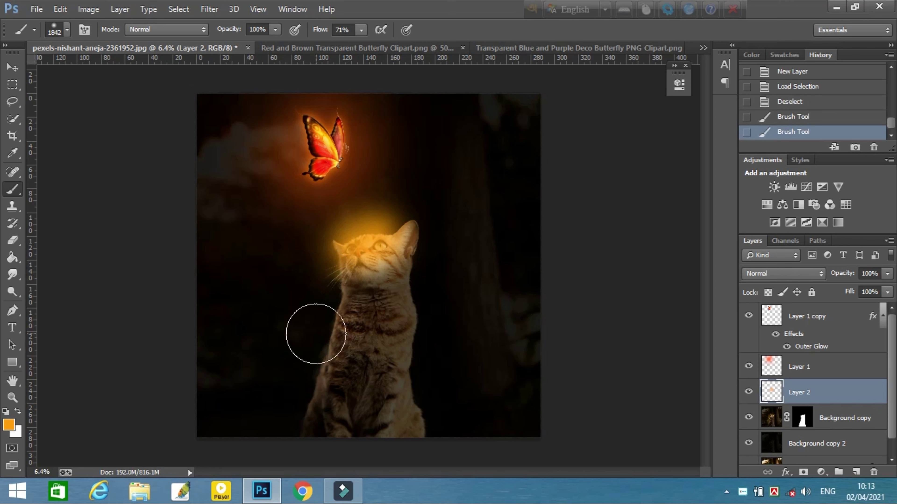
{"action": "right_click", "coordinate": [411, 323]}
{"action": "left_click", "coordinate": [527, 337]}
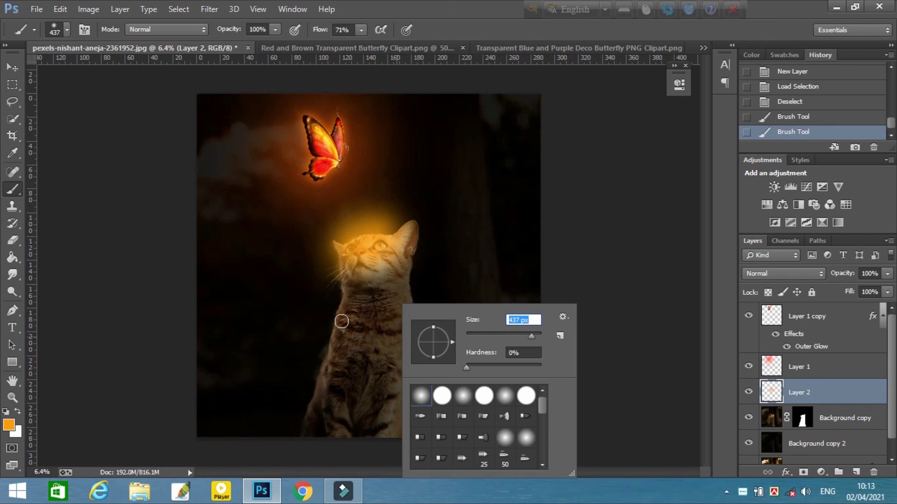
{"action": "left_click_drag", "start_coordinate": [339, 305], "coordinate": [329, 375]}
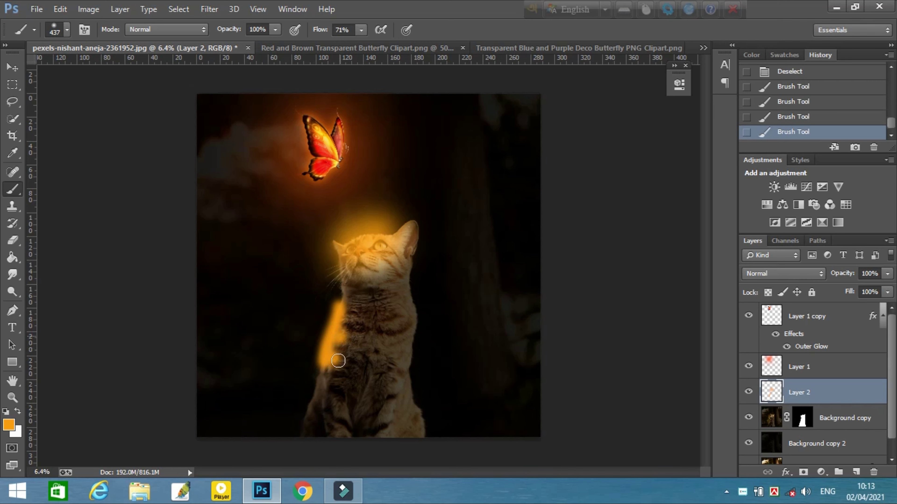
{"action": "left_click", "coordinate": [816, 116]}
{"action": "left_click", "coordinate": [816, 103]}
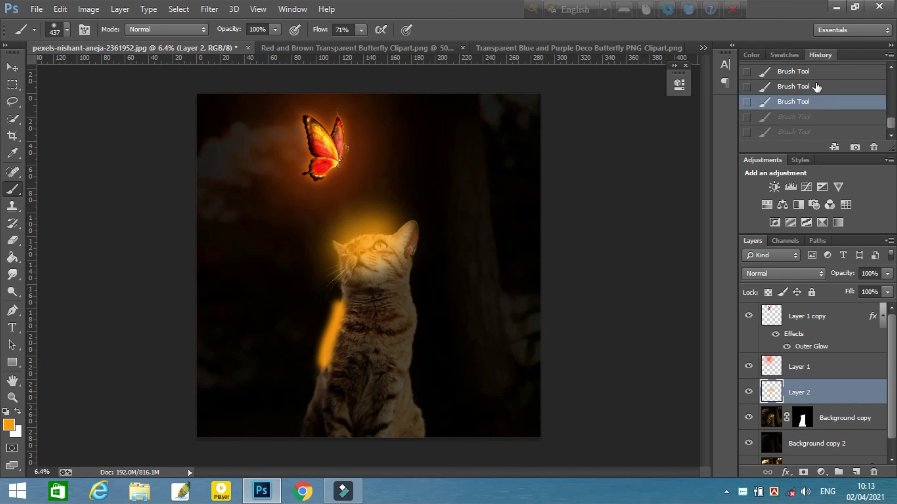
{"action": "left_click", "coordinate": [816, 86]}
{"action": "left_click", "coordinate": [797, 273]}
- Set Layer 2 to Overlay and paint warm glow on the cat's chin, ear and face
{"action": "left_click", "coordinate": [762, 164]}
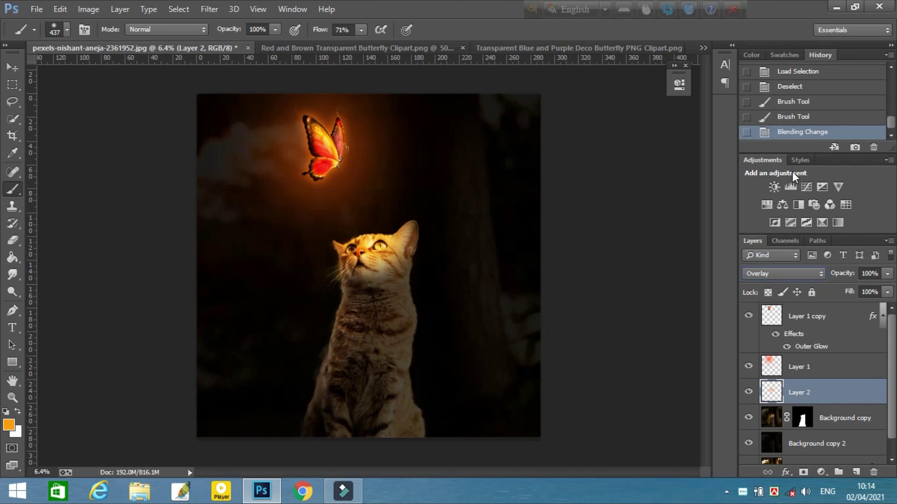
{"action": "left_click_drag", "start_coordinate": [345, 270], "coordinate": [353, 277]}
{"action": "left_click_drag", "start_coordinate": [404, 230], "coordinate": [413, 222]}
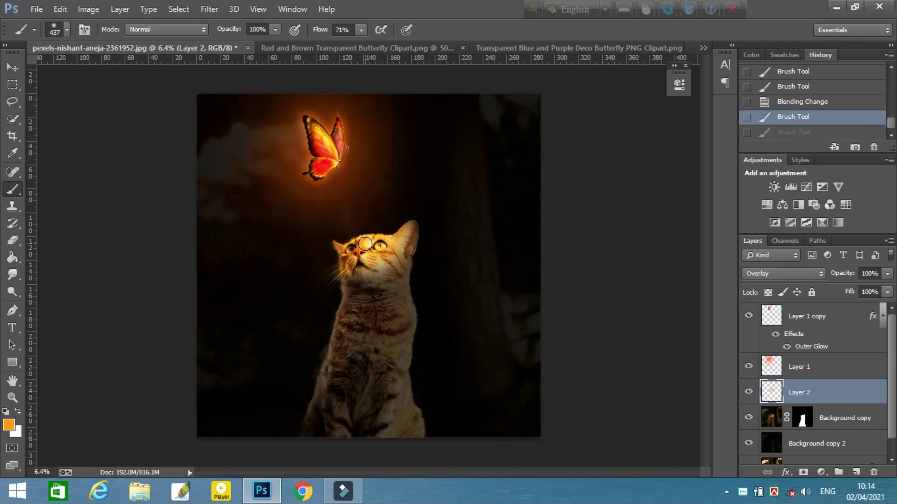
{"action": "left_click_drag", "start_coordinate": [364, 239], "coordinate": [366, 246]}
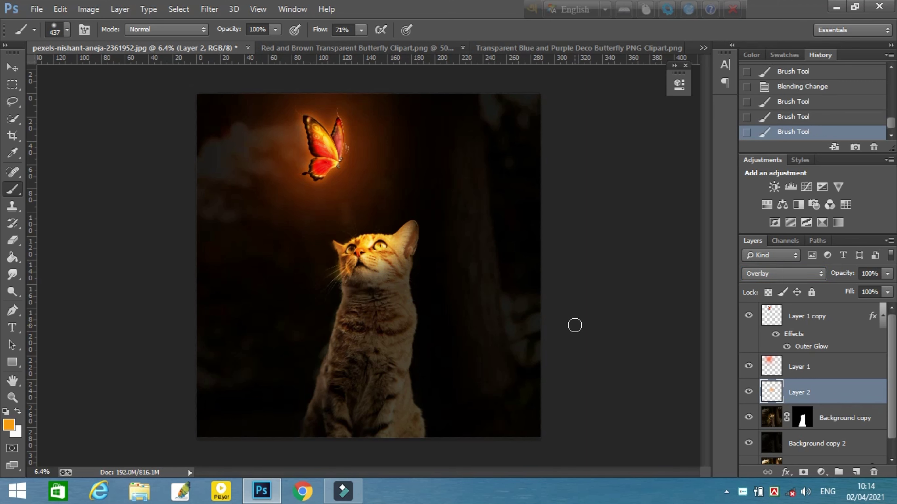
- Paint soft orange along the cat's left side with a 472 px brush at 55% opacity, 50% flow
{"action": "right_click", "coordinate": [406, 264]}
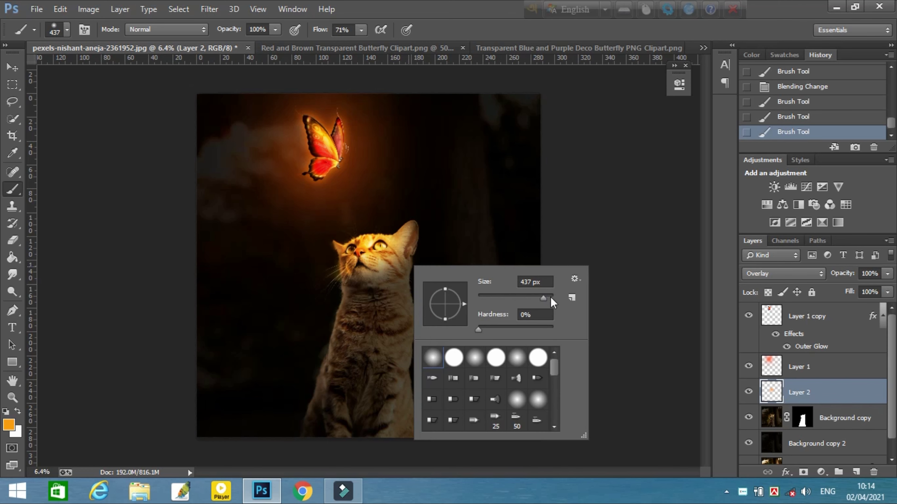
{"action": "left_click_drag", "start_coordinate": [550, 297], "coordinate": [553, 297]}
{"action": "left_click_drag", "start_coordinate": [276, 32], "coordinate": [246, 43]}
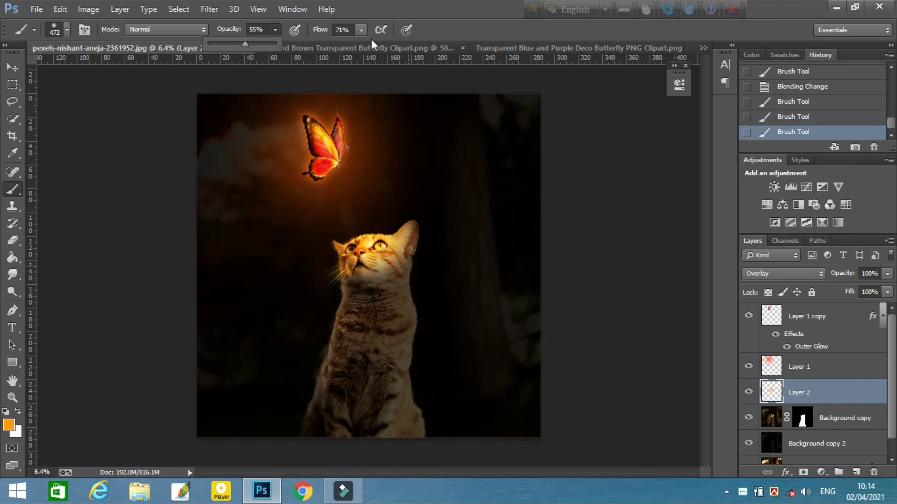
{"action": "left_click", "coordinate": [361, 31]}
{"action": "left_click", "coordinate": [337, 326]}
{"action": "left_click_drag", "start_coordinate": [325, 371], "coordinate": [336, 312]}
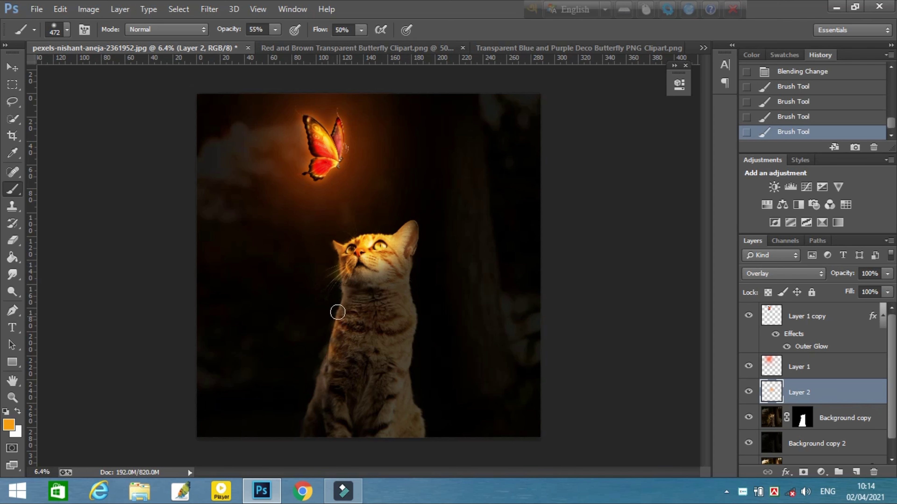
{"action": "mouse_move", "coordinate": [307, 422]}
{"action": "left_mouse_down"}
{"action": "mouse_move", "coordinate": [331, 352]}
{"action": "mouse_move", "coordinate": [302, 356]}
{"action": "left_mouse_up"}
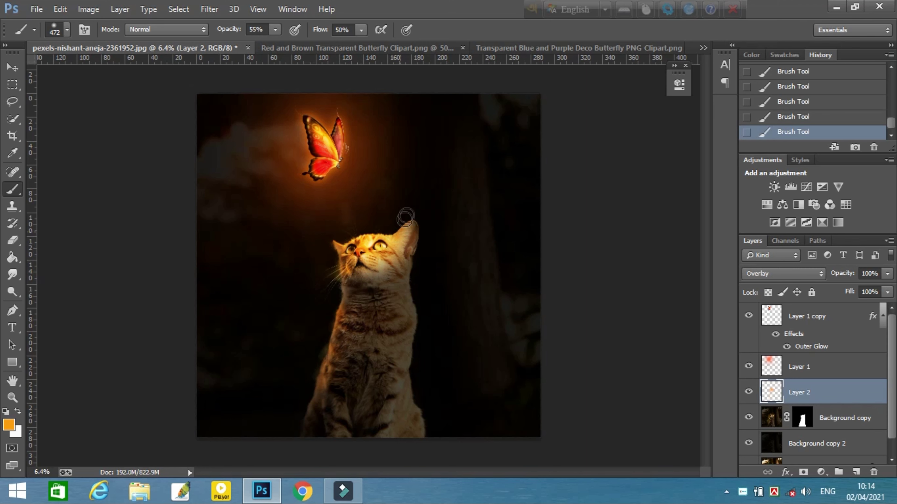
- Set the brush to 2237 px, 27% opacity, about 45% flow, and Layer 2 opacity to 75%
{"action": "right_click", "coordinate": [415, 267]}
{"action": "left_click_drag", "start_coordinate": [566, 297], "coordinate": [578, 296]}
{"action": "left_click", "coordinate": [361, 30]}
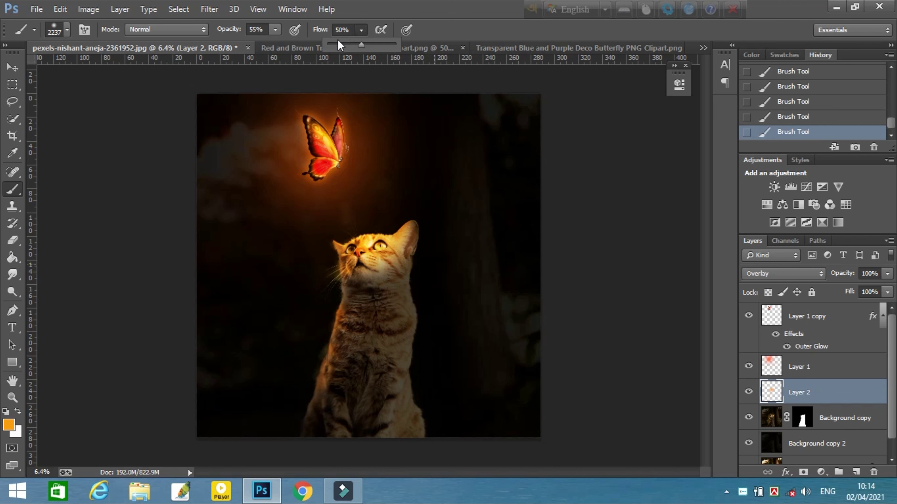
{"action": "left_click_drag", "start_coordinate": [275, 30], "coordinate": [255, 39]}
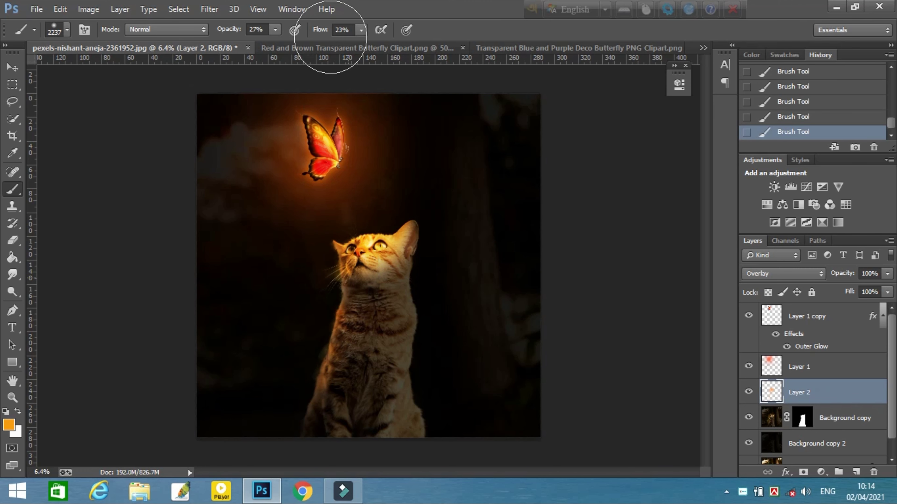
{"action": "left_click", "coordinate": [361, 30]}
{"action": "left_click_drag", "start_coordinate": [361, 45], "coordinate": [375, 47]}
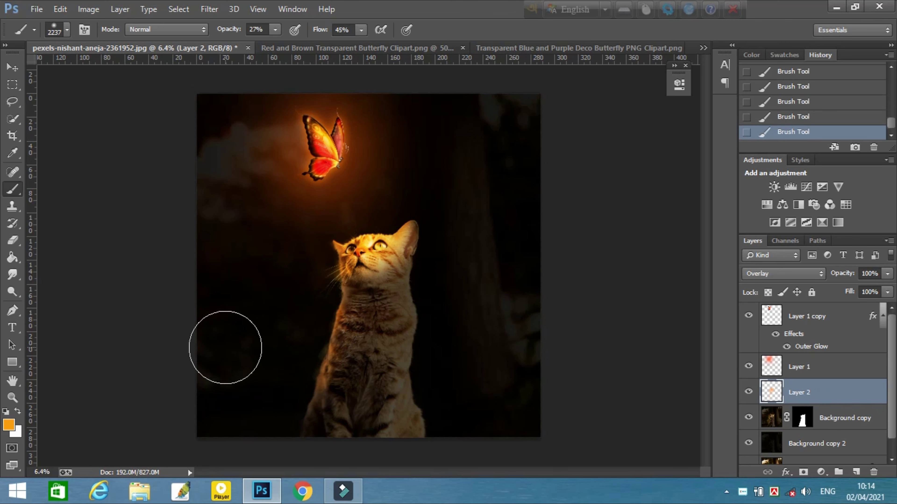
{"action": "left_click", "coordinate": [887, 274]}
{"action": "left_click_drag", "start_coordinate": [864, 287], "coordinate": [865, 287]}
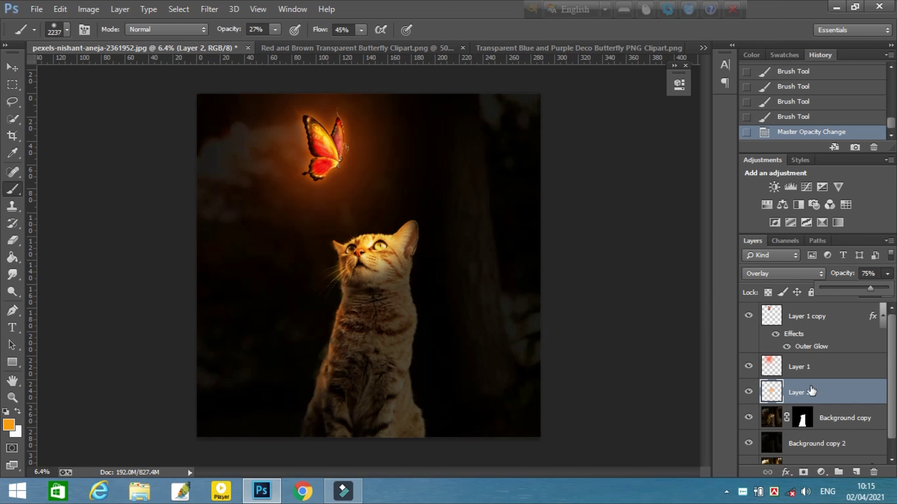
- Undo an accidental layer merge and open the sparkle fireworks photo
{"action": "key", "text": "ctrl+e"}
{"action": "key", "text": "ctrl+z"}
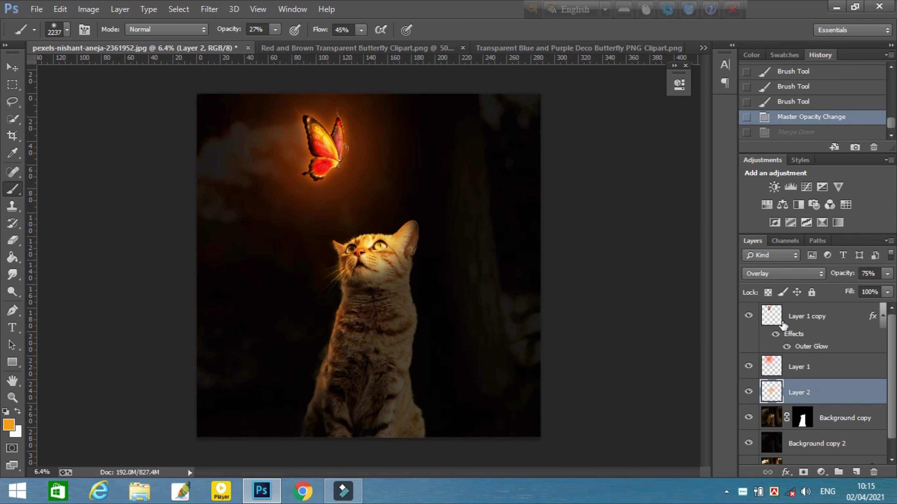
{"action": "left_click", "coordinate": [36, 9]}
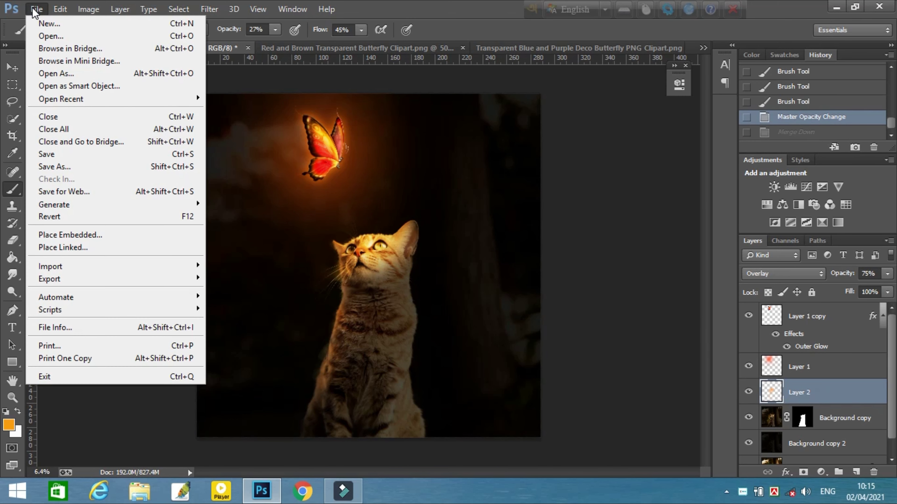
{"action": "left_click", "coordinate": [48, 36]}
{"action": "left_click", "coordinate": [600, 376]}
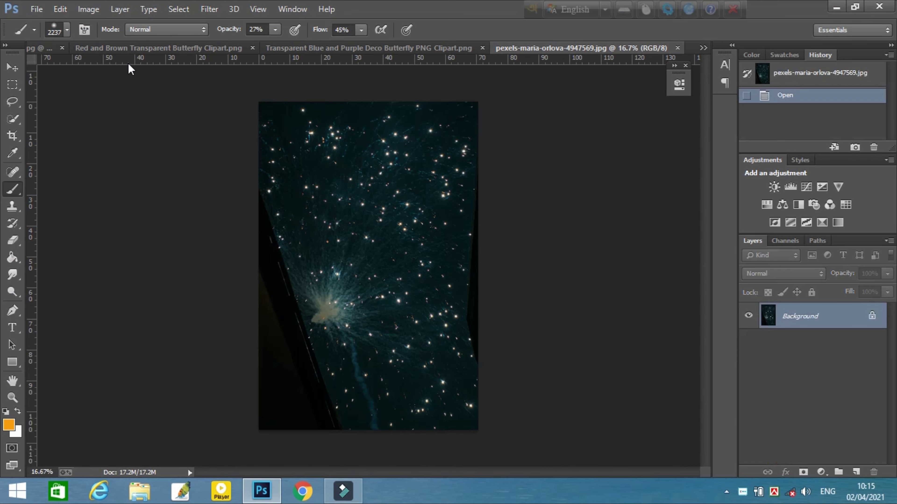
- Bring the sparkle image into the cat composite, undoing a stray move
{"action": "left_click", "coordinate": [12, 67]}
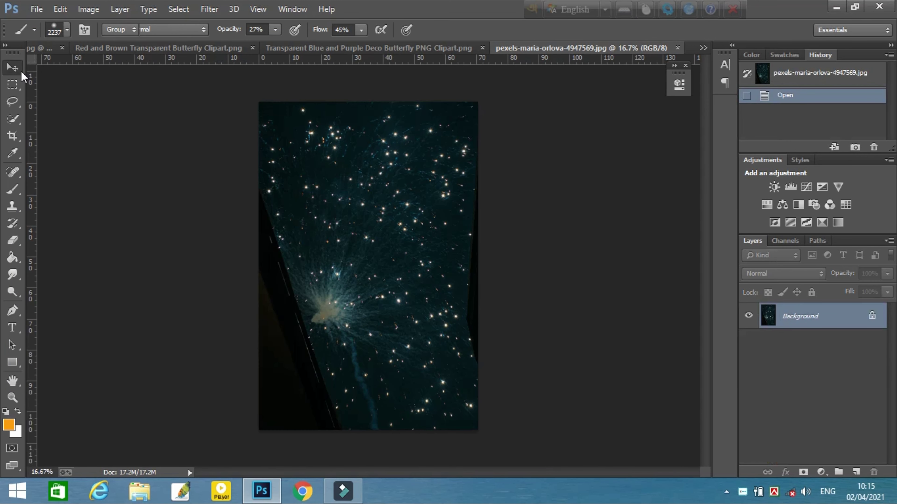
{"action": "left_click", "coordinate": [161, 48]}
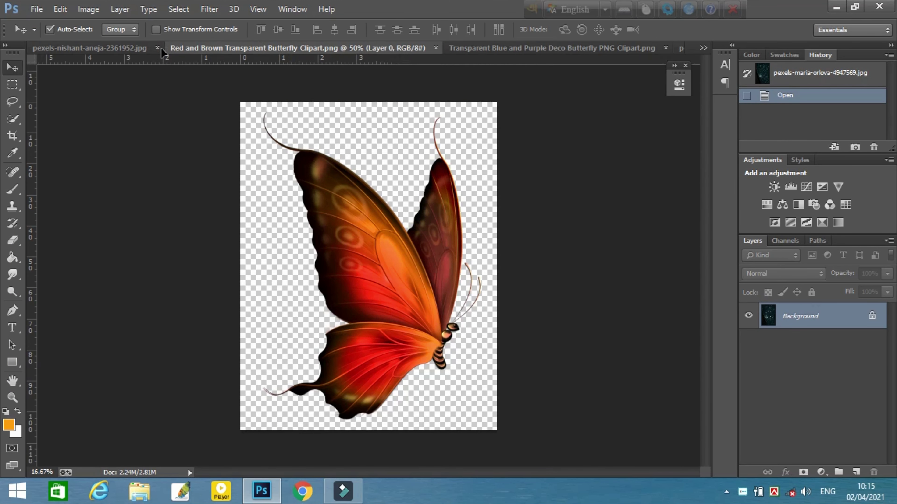
{"action": "left_click", "coordinate": [92, 47]}
{"action": "left_click_drag", "start_coordinate": [307, 186], "coordinate": [306, 185]}
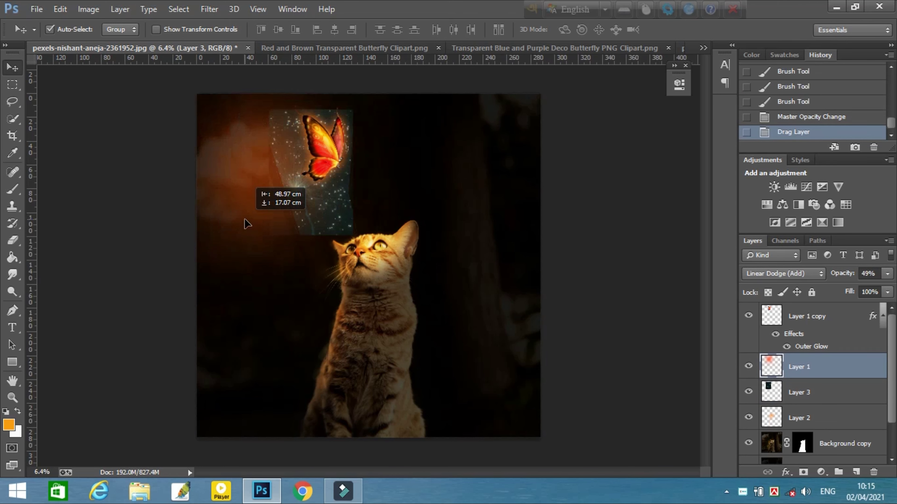
{"action": "left_click", "coordinate": [794, 118]}
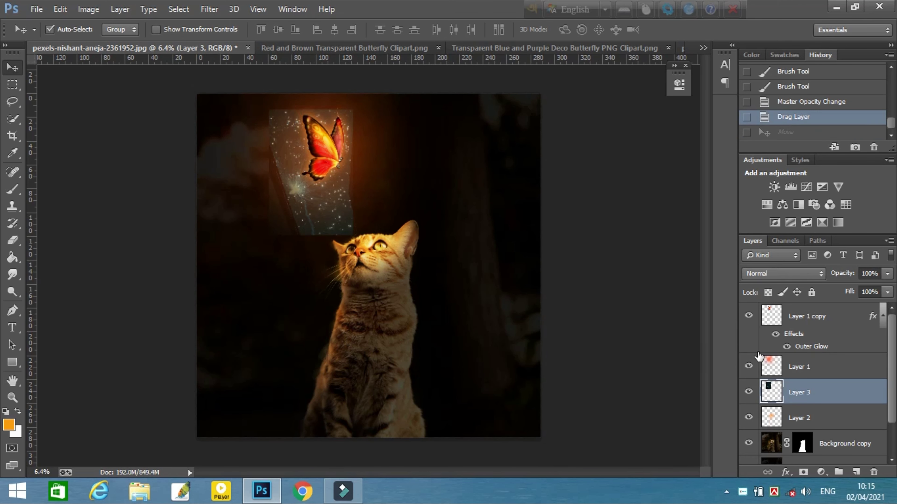
- Enlarge the sparkle layer across the upper image to the top edge and move Layer 3 to the top
{"action": "key", "text": "ctrl+t"}
{"action": "left_click_drag", "start_coordinate": [290, 225], "coordinate": [225, 244]}
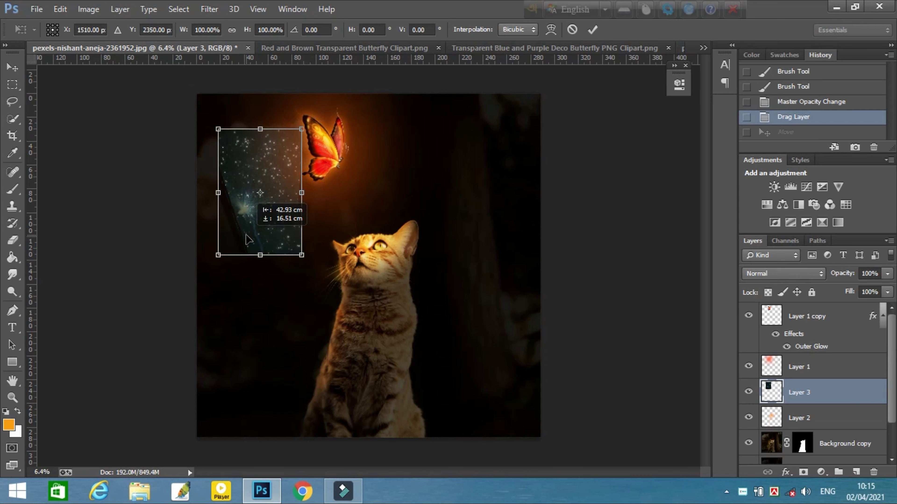
{"action": "left_click_drag", "start_coordinate": [287, 255], "coordinate": [446, 409]}
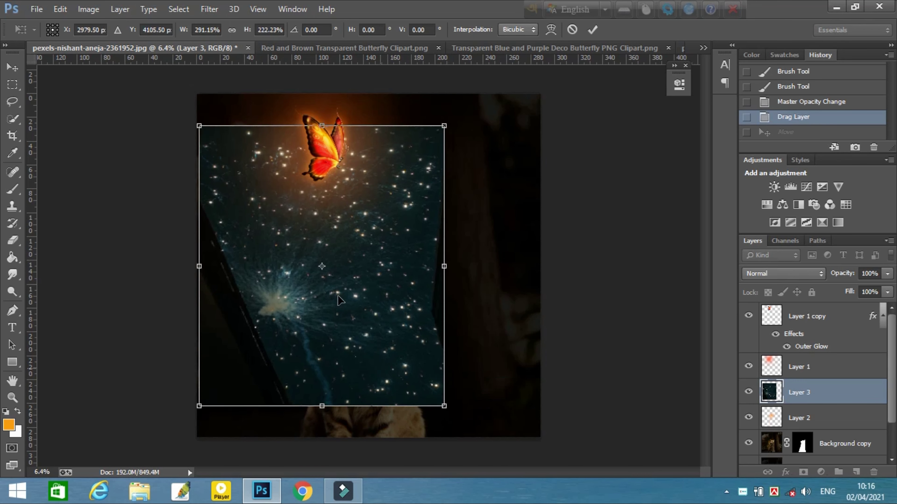
{"action": "left_click_drag", "start_coordinate": [382, 373], "coordinate": [327, 261]}
{"action": "left_click_drag", "start_coordinate": [160, 305], "coordinate": [76, 321]}
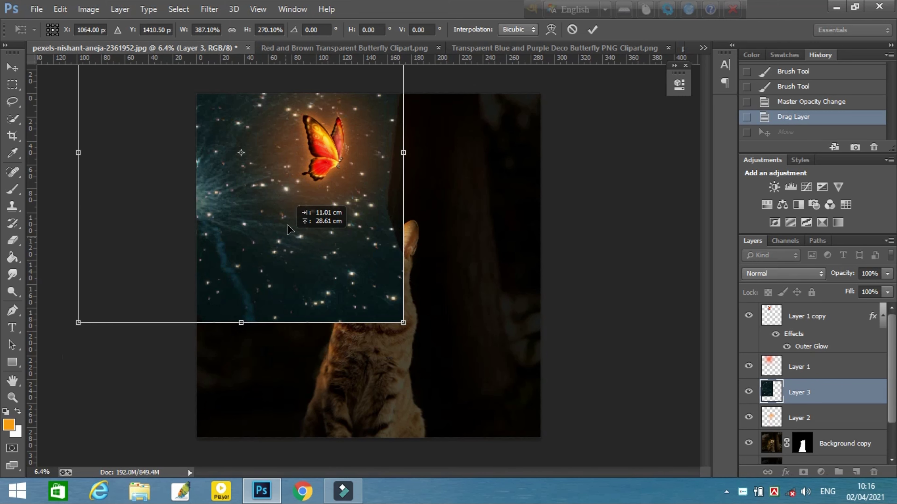
{"action": "mouse_move", "coordinate": [287, 224]}
{"action": "left_mouse_down"}
{"action": "mouse_move", "coordinate": [269, 207]}
{"action": "mouse_move", "coordinate": [290, 196]}
{"action": "left_mouse_up"}
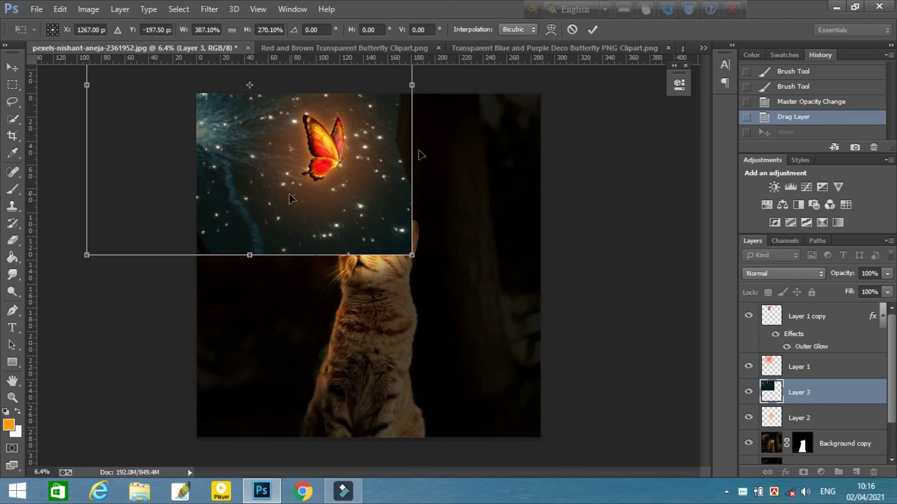
{"action": "key", "text": "Return"}
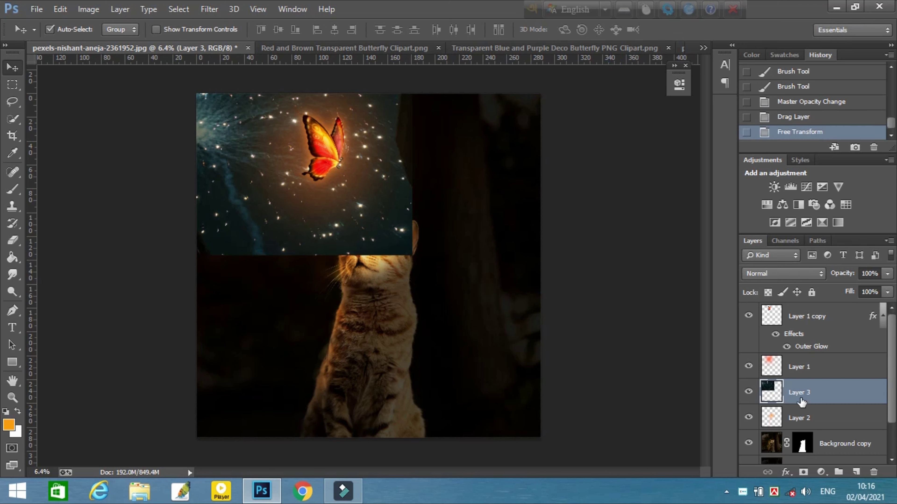
{"action": "left_click_drag", "start_coordinate": [840, 396], "coordinate": [829, 324]}
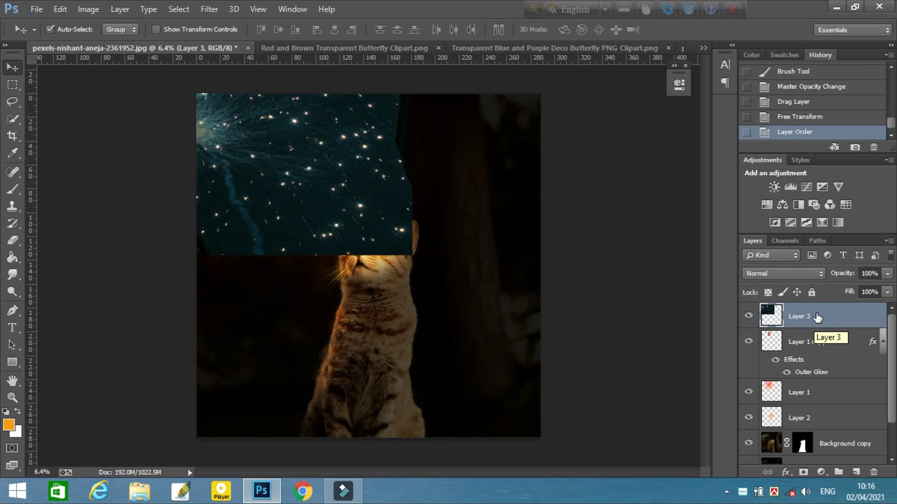
- Try Overlay and other blend modes on Layer 3, then move it below the butterfly layers
{"action": "left_click", "coordinate": [791, 274]}
{"action": "left_click", "coordinate": [767, 163]}
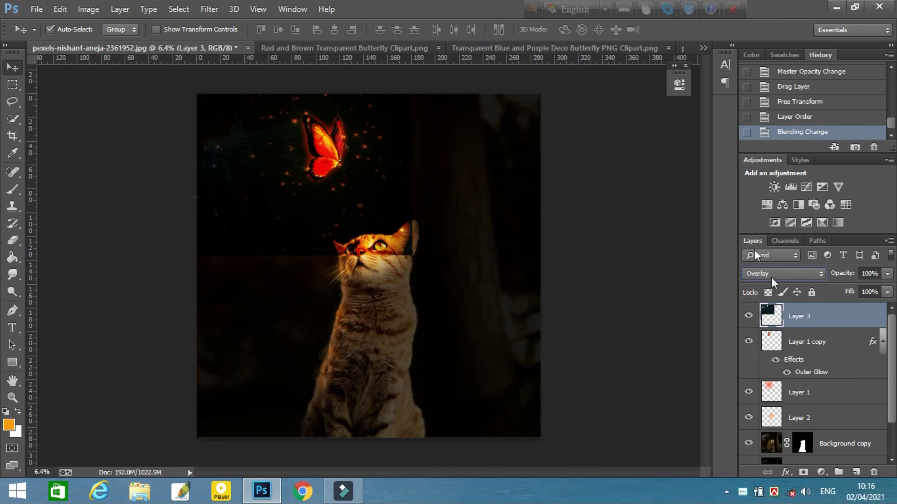
{"action": "scroll", "coordinate": [803, 274], "scroll_direction": "down", "scroll_amount": 1}
{"action": "scroll", "coordinate": [802, 274], "scroll_direction": "down", "scroll_amount": 1}
{"action": "scroll", "coordinate": [802, 274], "scroll_direction": "down", "scroll_amount": 1}
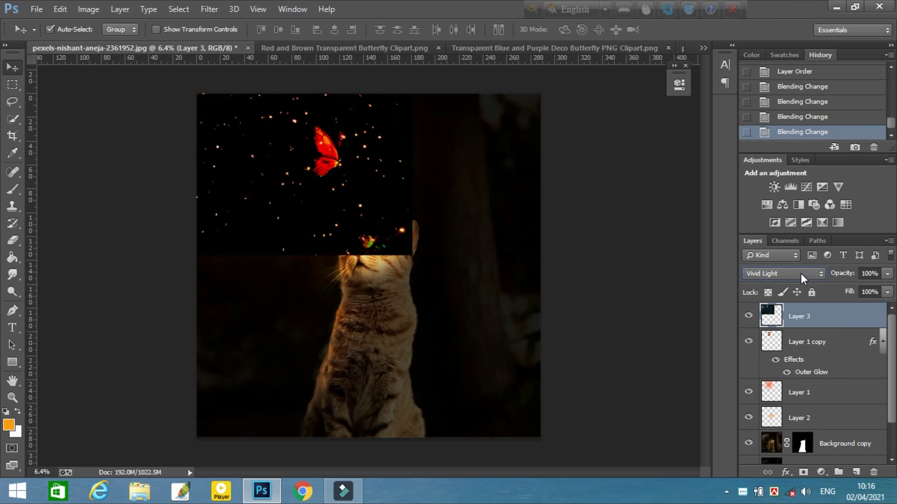
{"action": "scroll", "coordinate": [801, 275], "scroll_direction": "down", "scroll_amount": 1}
{"action": "scroll", "coordinate": [802, 275], "scroll_direction": "down", "scroll_amount": 1}
{"action": "scroll", "coordinate": [802, 275], "scroll_direction": "down", "scroll_amount": 1}
{"action": "scroll", "coordinate": [802, 275], "scroll_direction": "up", "scroll_amount": 1}
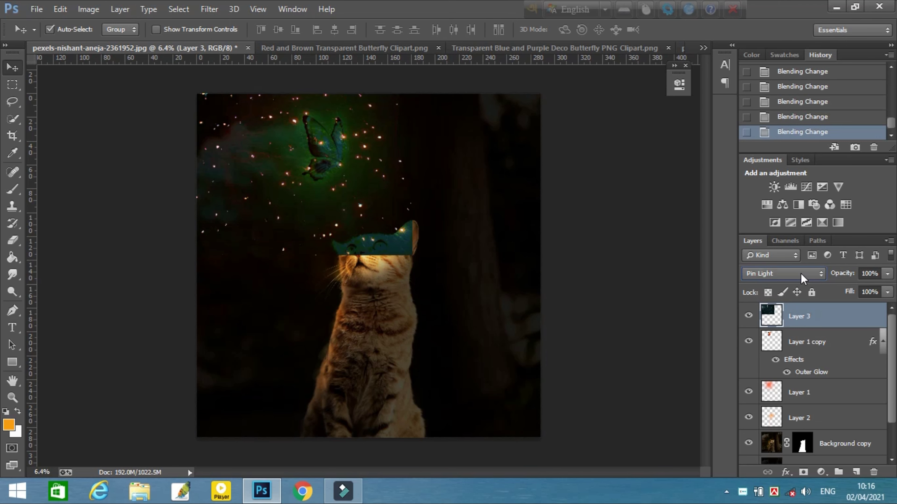
{"action": "left_click_drag", "start_coordinate": [834, 318], "coordinate": [842, 399]}
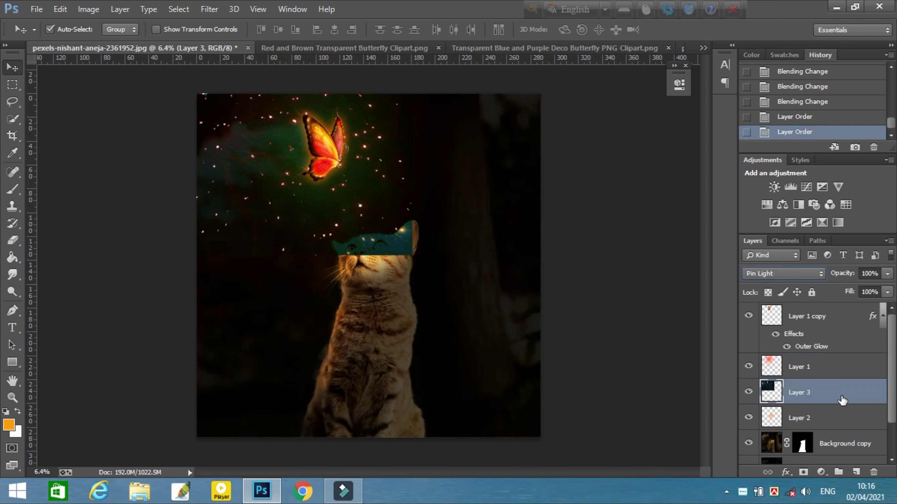
- Try Linear Light on Layer 3, then settle its blend mode on Color Dodge
{"action": "left_click", "coordinate": [782, 274]}
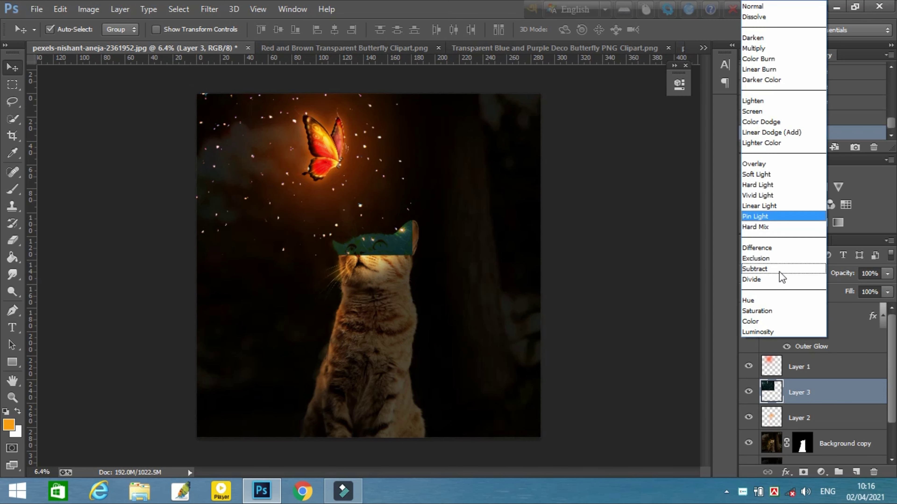
{"action": "left_click", "coordinate": [760, 206]}
{"action": "scroll", "coordinate": [768, 279], "scroll_direction": "up", "scroll_amount": 1}
{"action": "scroll", "coordinate": [768, 278], "scroll_direction": "up", "scroll_amount": 2}
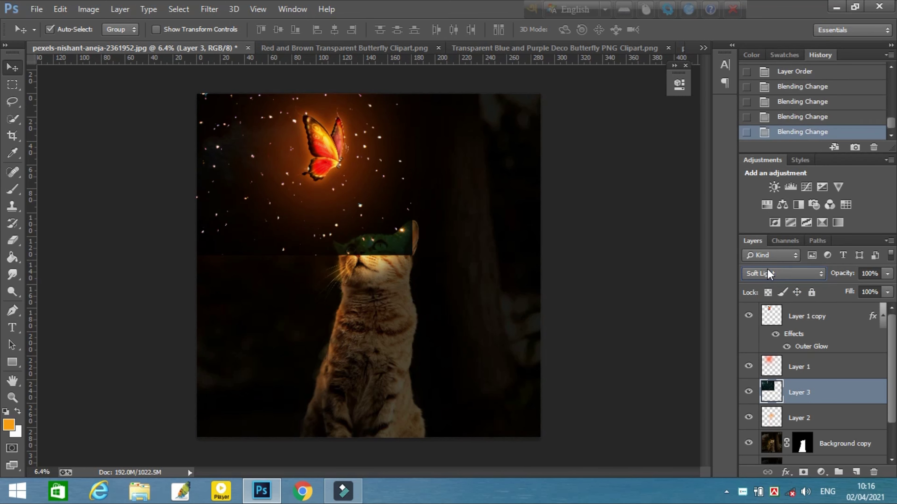
{"action": "scroll", "coordinate": [768, 277], "scroll_direction": "up", "scroll_amount": 1}
{"action": "scroll", "coordinate": [768, 275], "scroll_direction": "up", "scroll_amount": 1}
{"action": "scroll", "coordinate": [768, 273], "scroll_direction": "up", "scroll_amount": 1}
{"action": "scroll", "coordinate": [767, 269], "scroll_direction": "up", "scroll_amount": 1}
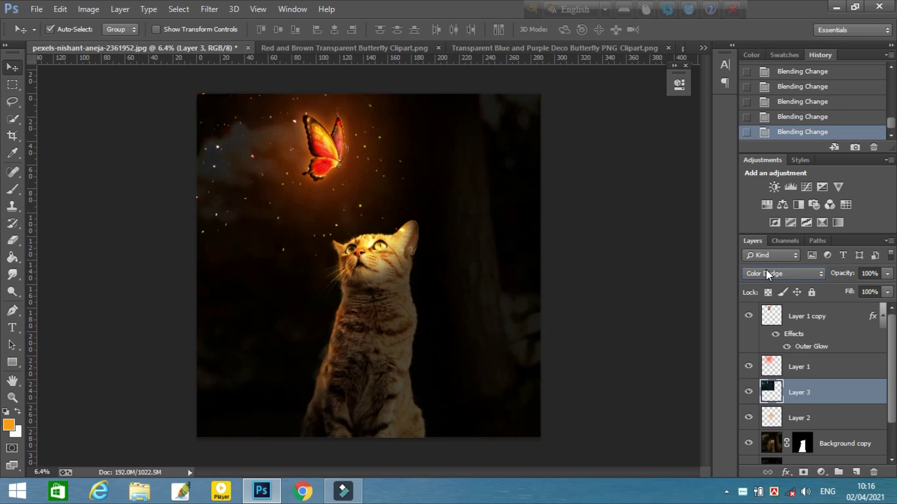
{"action": "scroll", "coordinate": [782, 272], "scroll_direction": "up", "scroll_amount": 1}
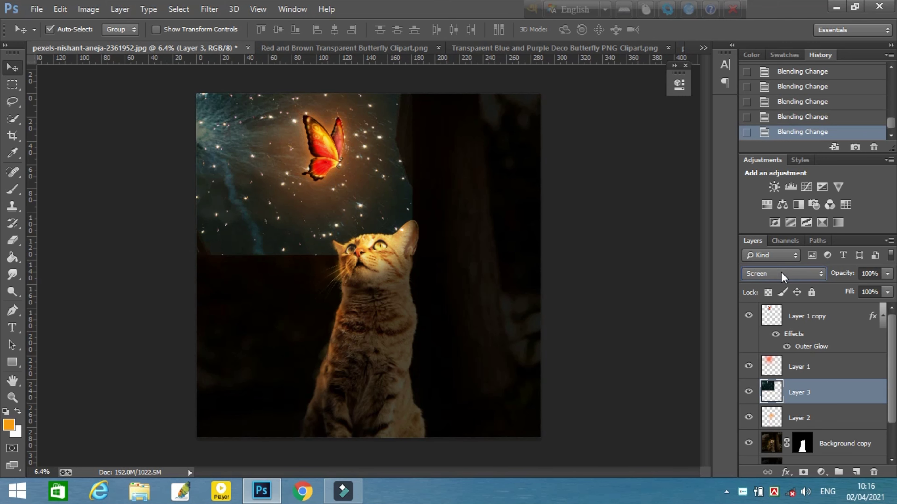
{"action": "scroll", "coordinate": [782, 272], "scroll_direction": "down", "scroll_amount": 1}
{"action": "left_click", "coordinate": [781, 273]}
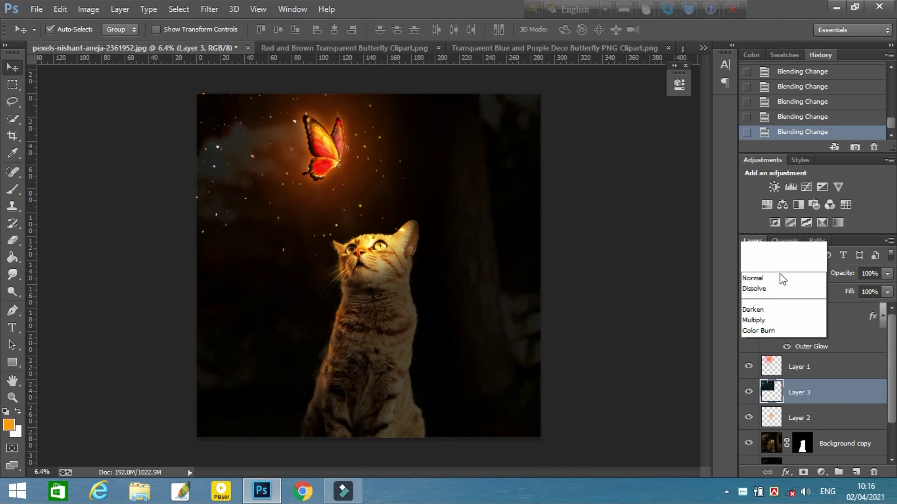
{"action": "left_click", "coordinate": [761, 120]}
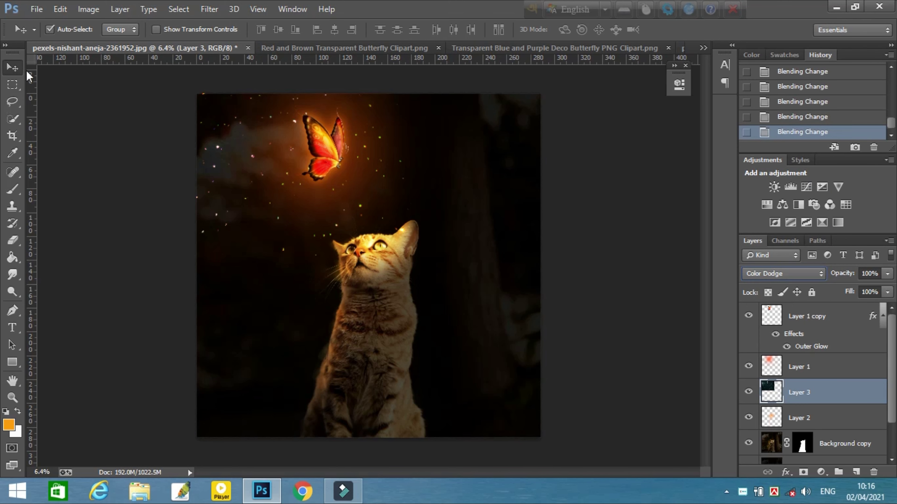
{"action": "left_click", "coordinate": [319, 210]}
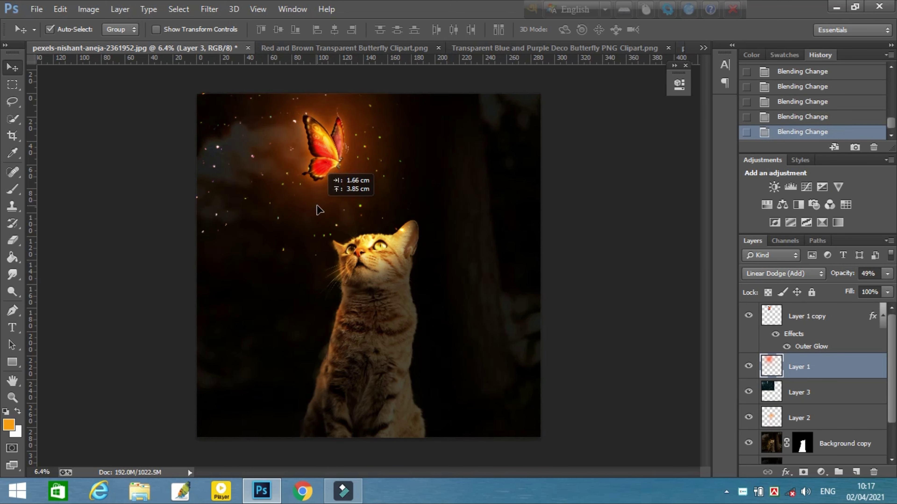
- On Layer 3, set a full-opacity 314 px eraser and erase stray sparkles beside the cat and near the left edge
{"action": "left_click", "coordinate": [812, 397]}
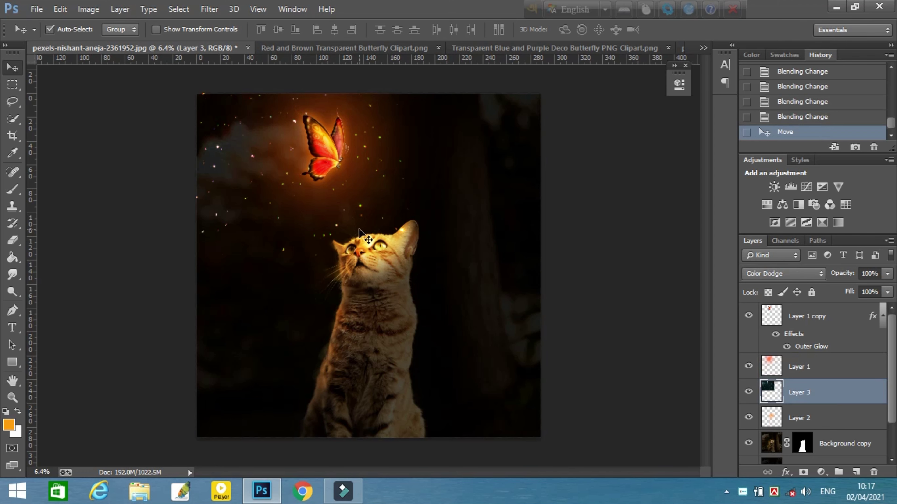
{"action": "left_click", "coordinate": [12, 240]}
{"action": "left_click", "coordinate": [310, 29]}
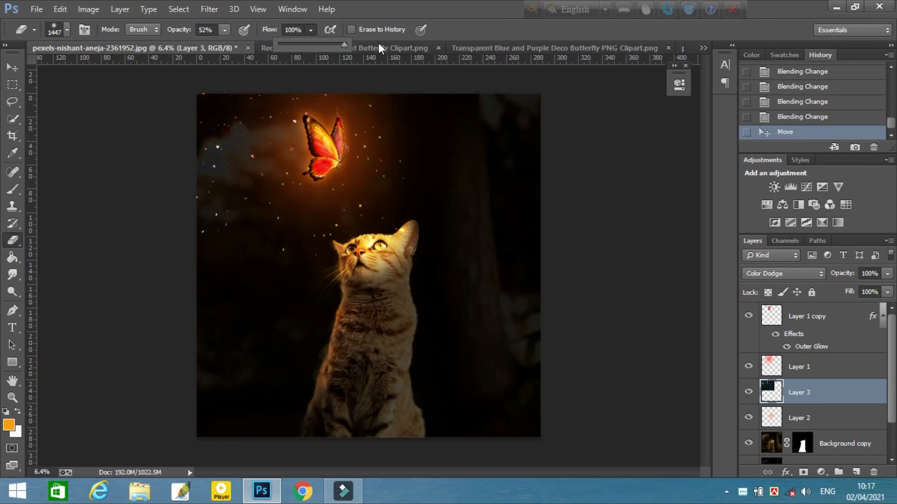
{"action": "key", "text": "0"}
{"action": "right_click", "coordinate": [523, 247]}
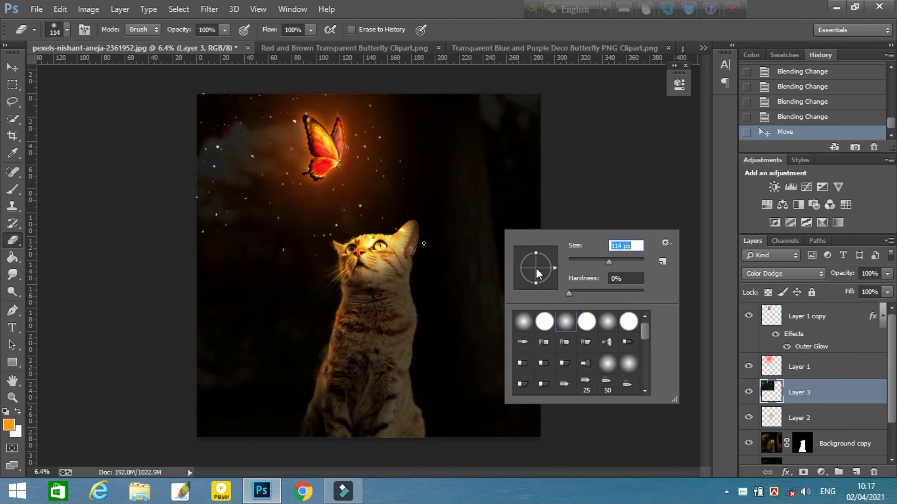
{"action": "left_click", "coordinate": [636, 262]}
{"action": "type", "text": "314"}
{"action": "key", "text": "Return"}
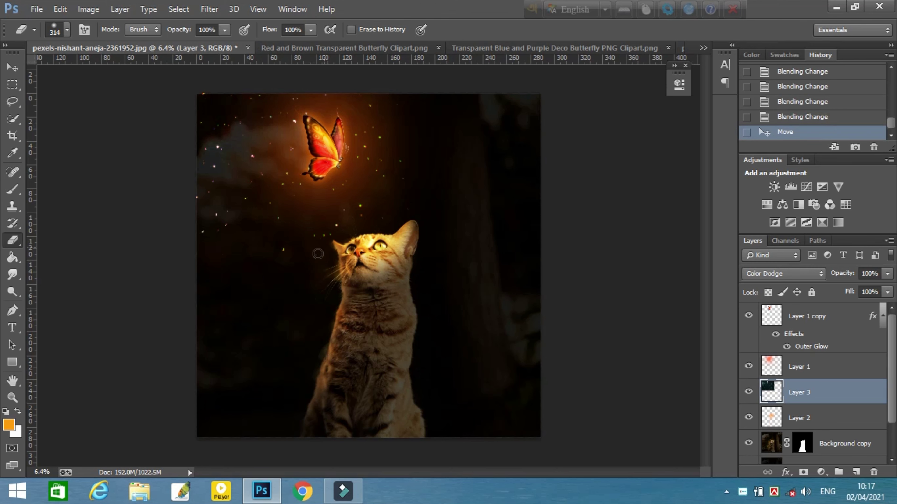
{"action": "left_click_drag", "start_coordinate": [318, 254], "coordinate": [377, 217]}
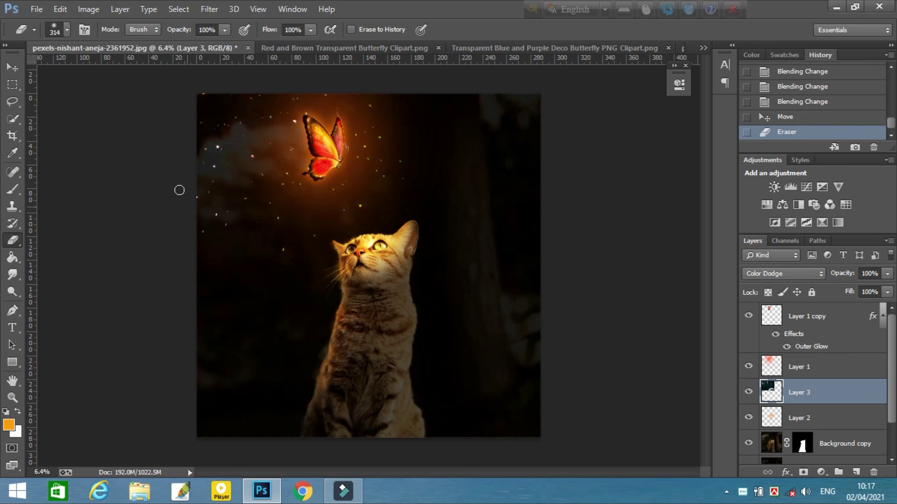
{"action": "left_click_drag", "start_coordinate": [179, 190], "coordinate": [165, 225]}
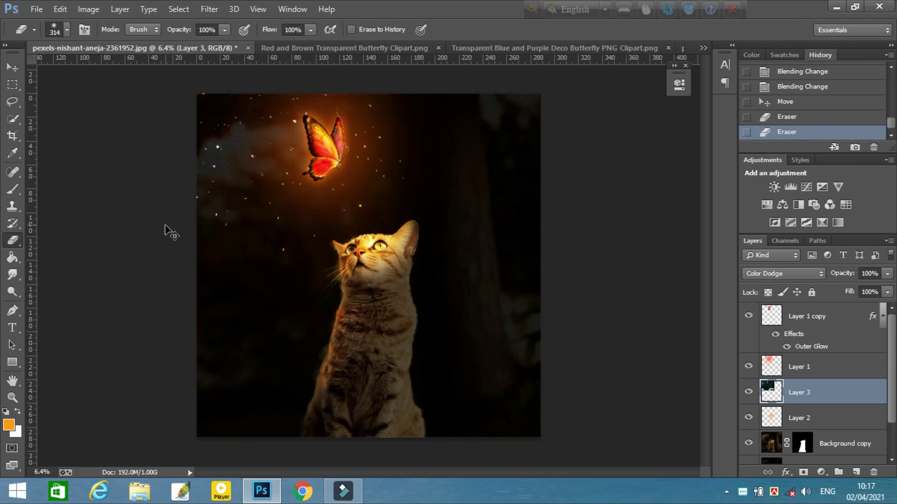
- Scale Layer 3's sparkles larger across the sky, then erase the ones covering the cat's face
{"action": "key", "text": "ctrl+t"}
{"action": "left_click_drag", "start_coordinate": [412, 85], "coordinate": [540, 105]}
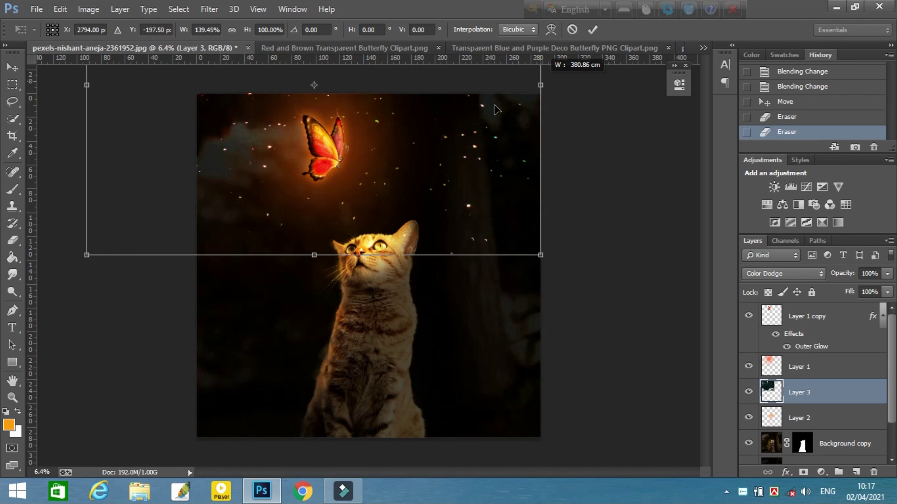
{"action": "left_click_drag", "start_coordinate": [314, 255], "coordinate": [311, 318]}
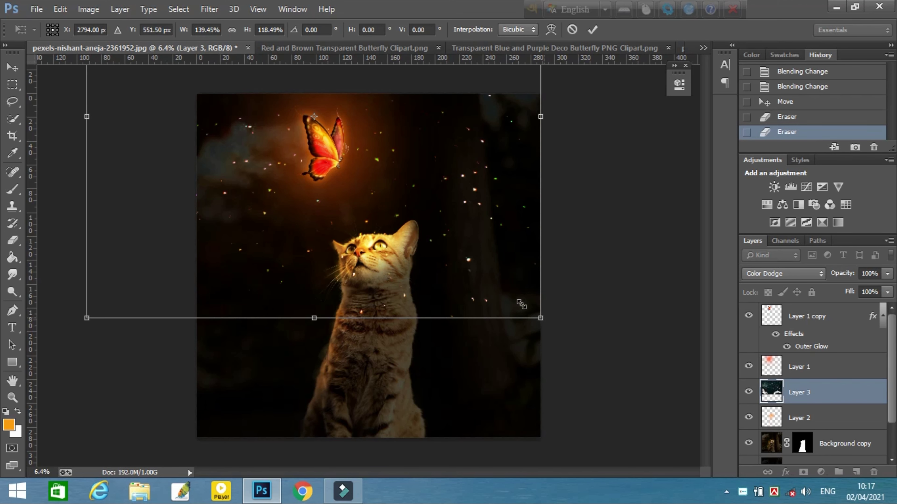
{"action": "left_click_drag", "start_coordinate": [540, 317], "coordinate": [423, 253]}
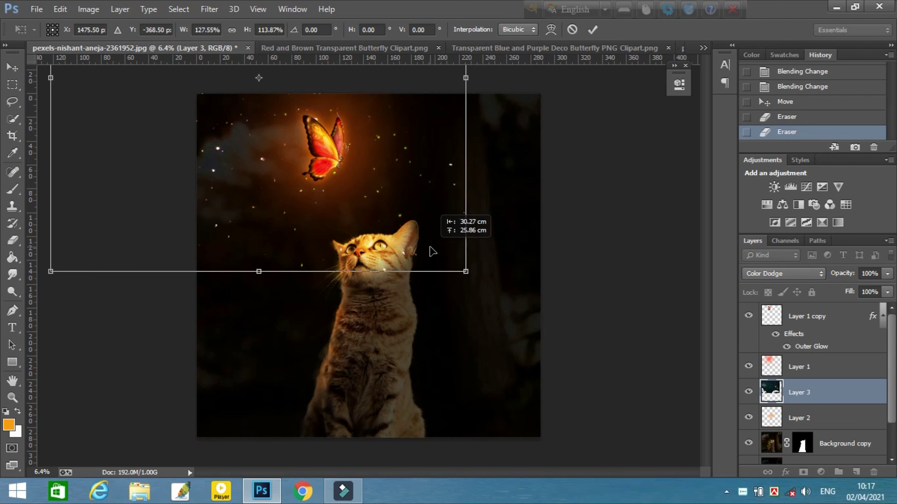
{"action": "left_click_drag", "start_coordinate": [423, 253], "coordinate": [432, 251]}
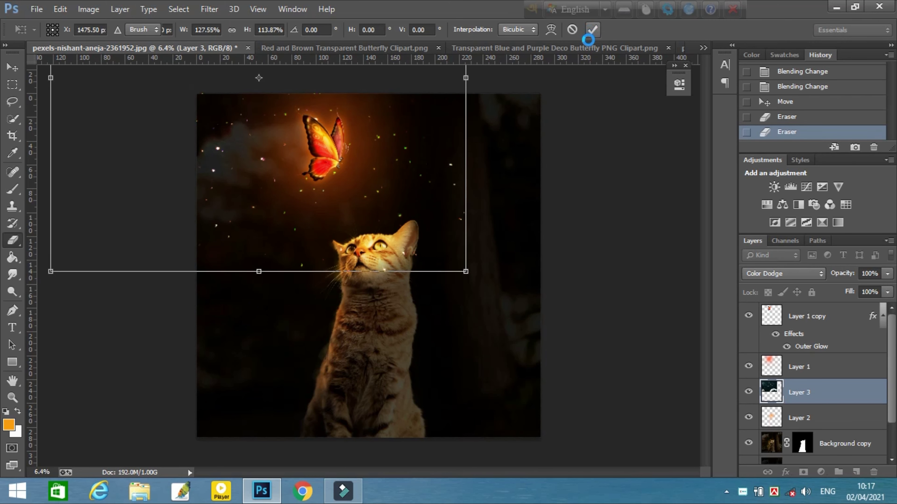
{"action": "left_click", "coordinate": [590, 30]}
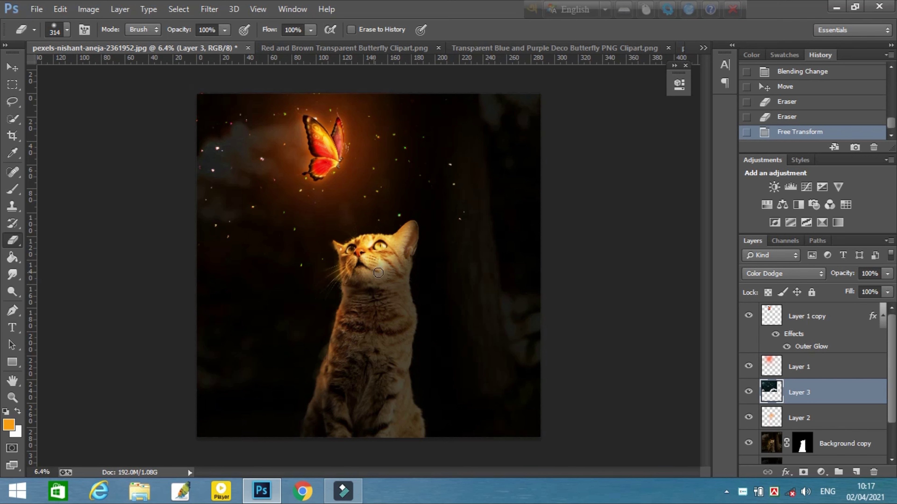
{"action": "mouse_move", "coordinate": [347, 255]}
{"action": "left_mouse_down"}
{"action": "mouse_move", "coordinate": [309, 266]}
{"action": "mouse_move", "coordinate": [297, 355]}
{"action": "left_mouse_up"}
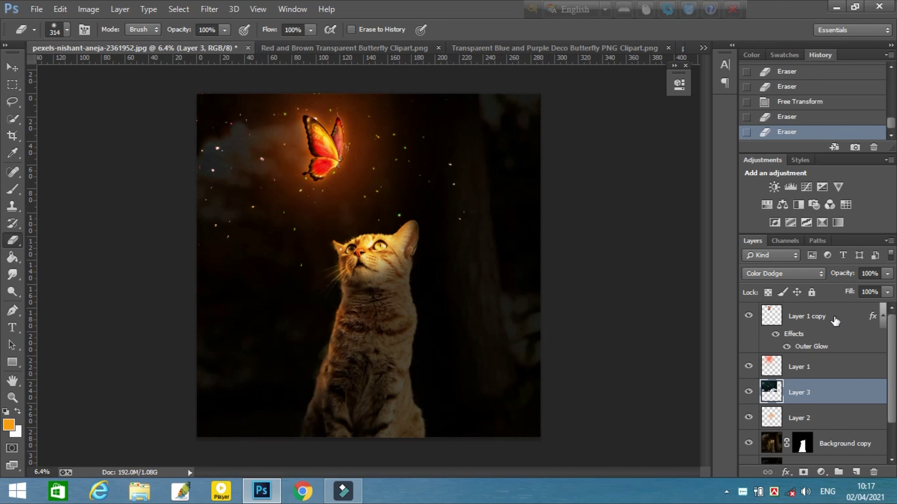
- Stamp all visible layers into a new Layer 4 above Layer 1 copy
{"action": "left_click", "coordinate": [38, 10]}
{"action": "left_click", "coordinate": [48, 32]}
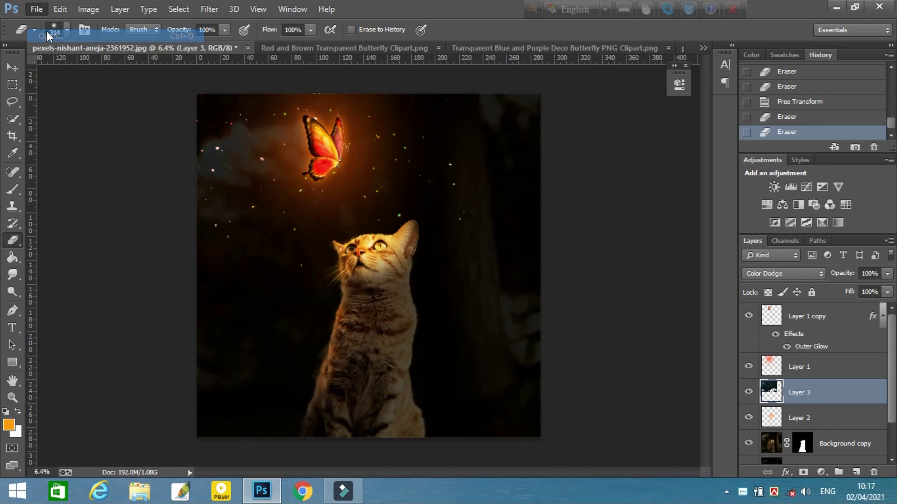
{"action": "key", "text": "Escape"}
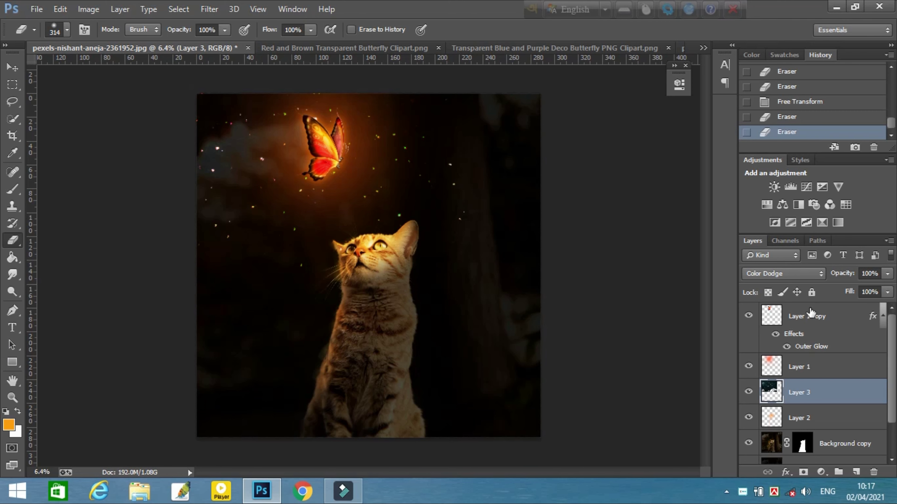
{"action": "left_click", "coordinate": [805, 317]}
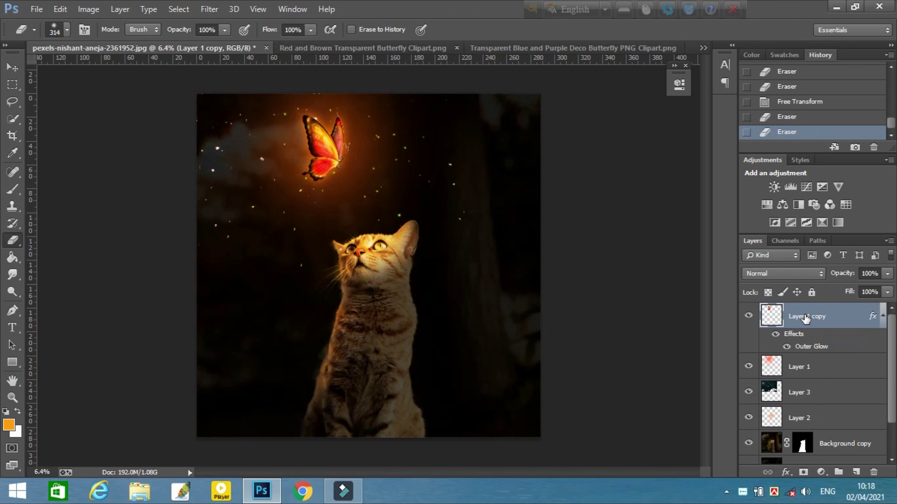
{"action": "key", "text": "ctrl+alt+shift+e"}
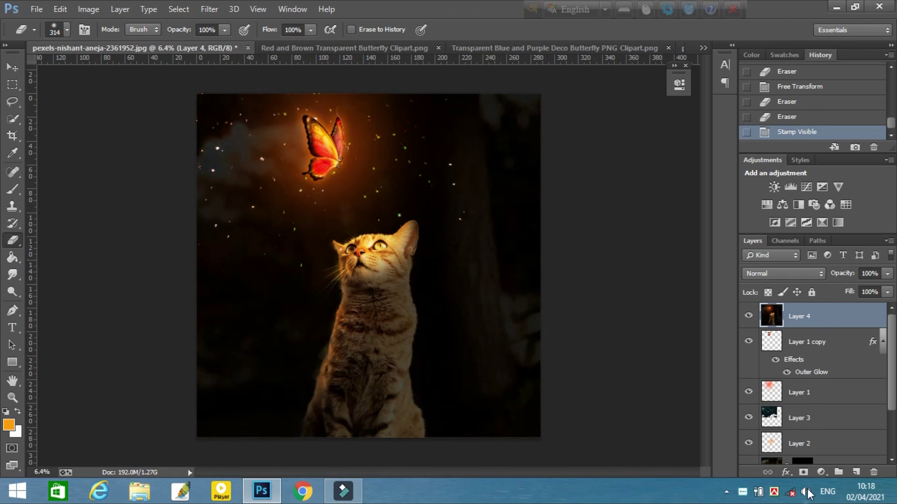
- Add a Brightness/Contrast adjustment with Contrast 17 and merge it down into Layer 4
{"action": "left_click", "coordinate": [820, 472]}
{"action": "left_click", "coordinate": [826, 238]}
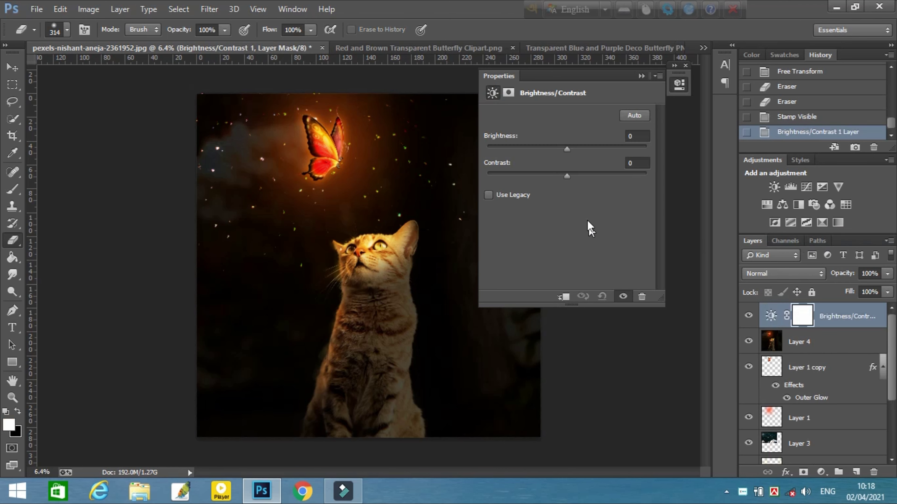
{"action": "mouse_move", "coordinate": [567, 177]}
{"action": "left_mouse_down"}
{"action": "mouse_move", "coordinate": [596, 176]}
{"action": "mouse_move", "coordinate": [546, 177]}
{"action": "mouse_move", "coordinate": [589, 178]}
{"action": "mouse_move", "coordinate": [581, 180]}
{"action": "left_mouse_up"}
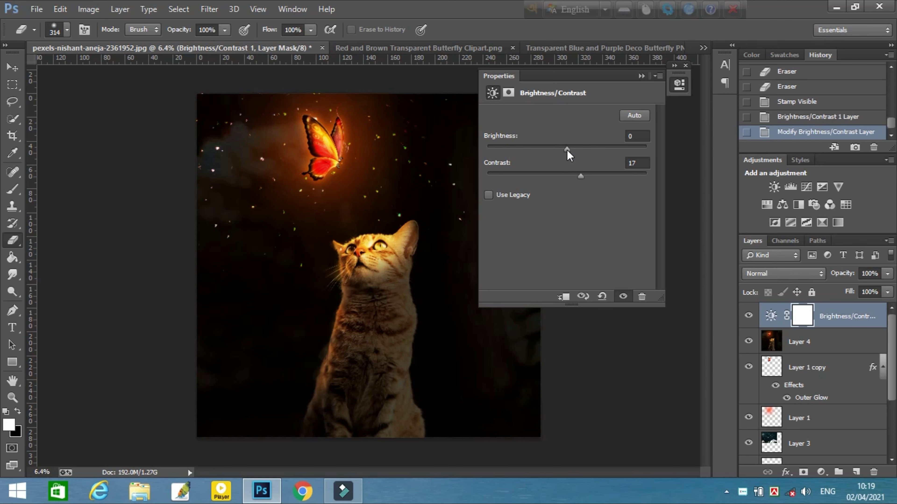
{"action": "left_click_drag", "start_coordinate": [566, 151], "coordinate": [571, 151]}
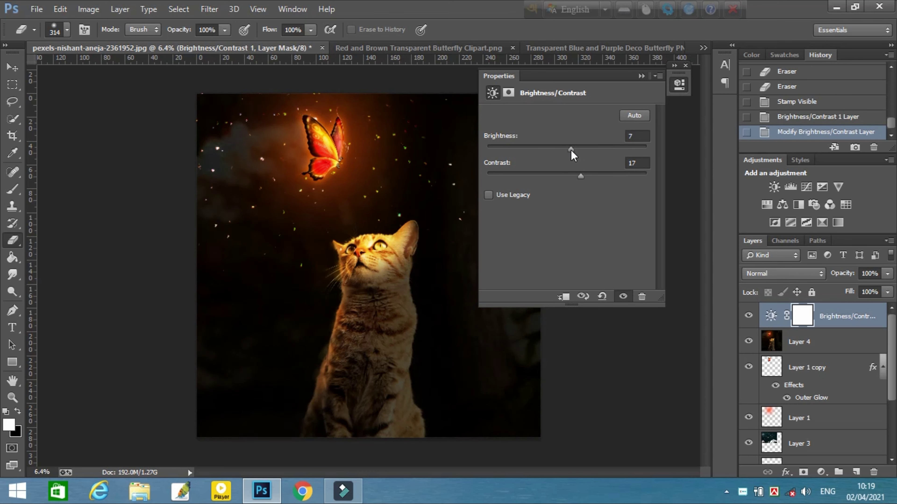
{"action": "left_click", "coordinate": [640, 76]}
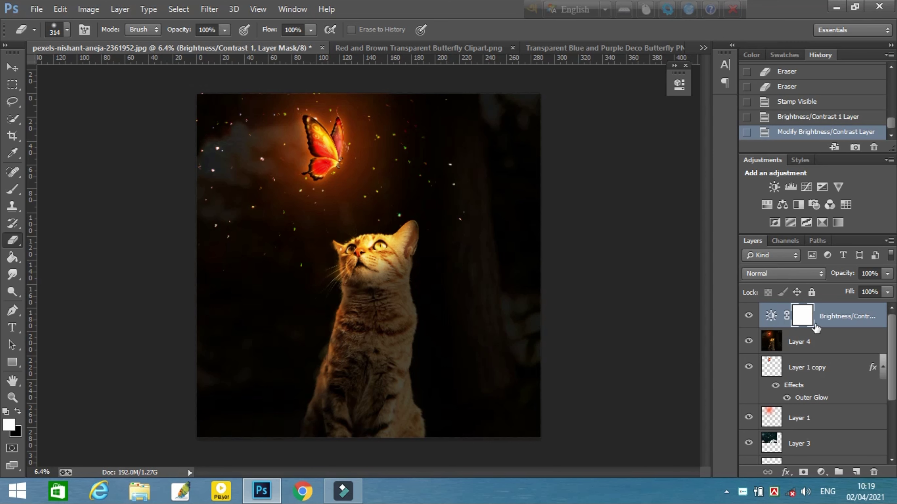
{"action": "right_click", "coordinate": [868, 321]}
{"action": "left_click", "coordinate": [597, 375]}
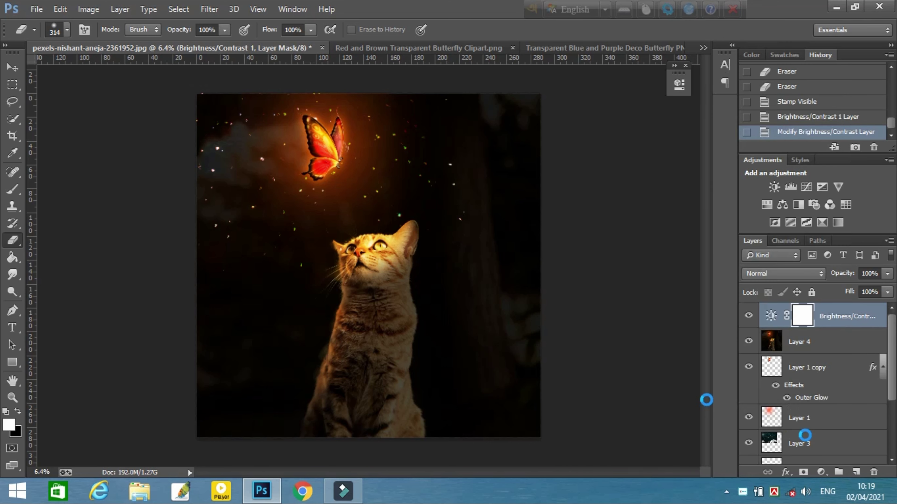
- Add a Gradient Map adjustment using an orange-to-white gradient
{"action": "left_click", "coordinate": [821, 473]}
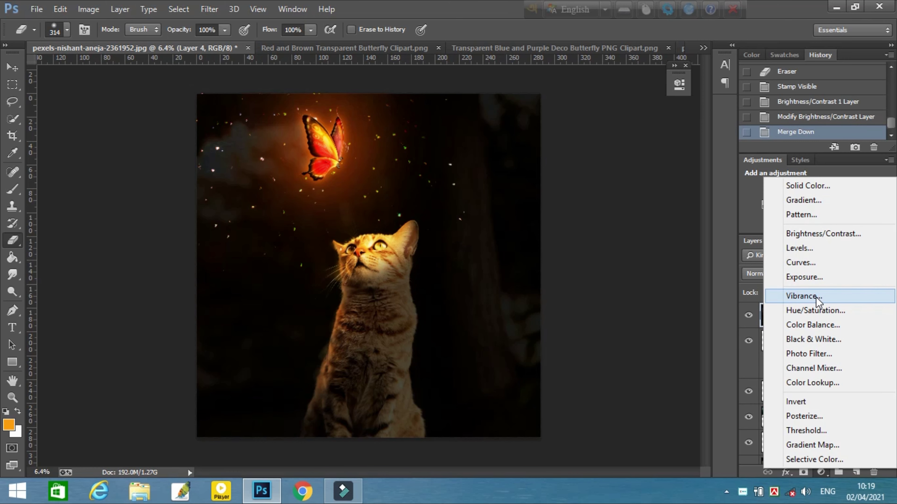
{"action": "left_click", "coordinate": [833, 445]}
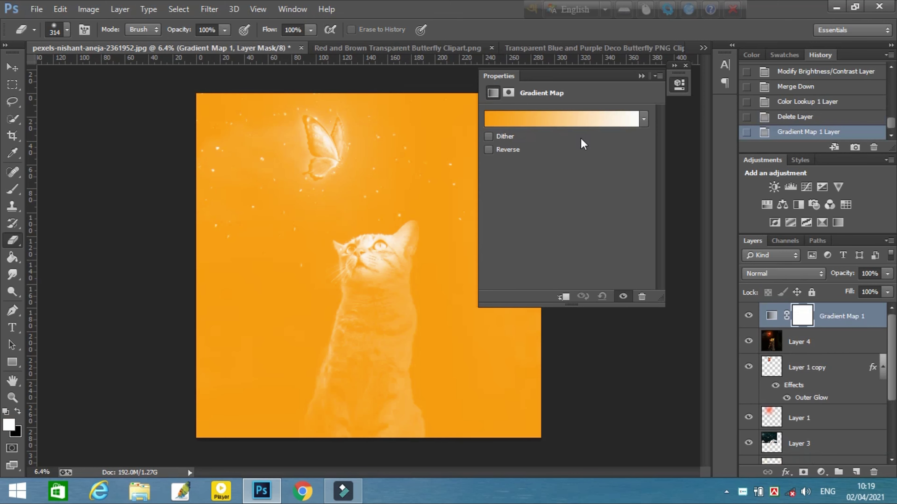
{"action": "left_click", "coordinate": [644, 120]}
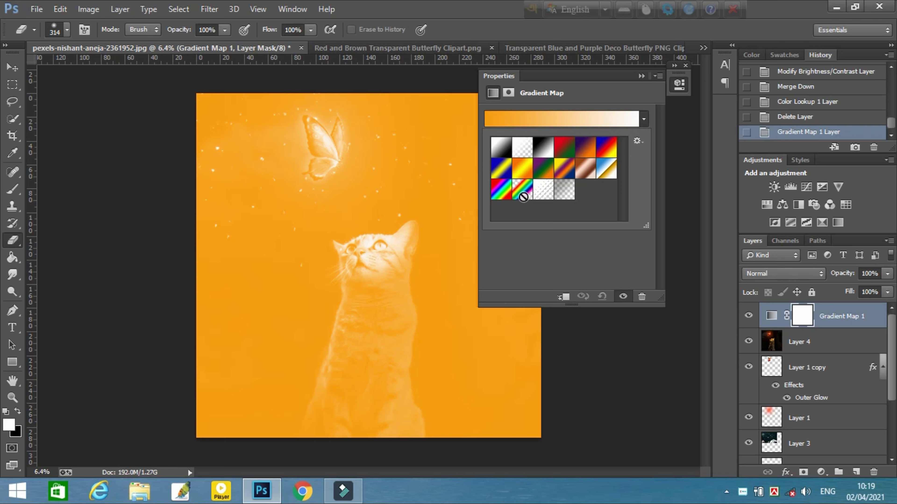
{"action": "left_click", "coordinate": [565, 119]}
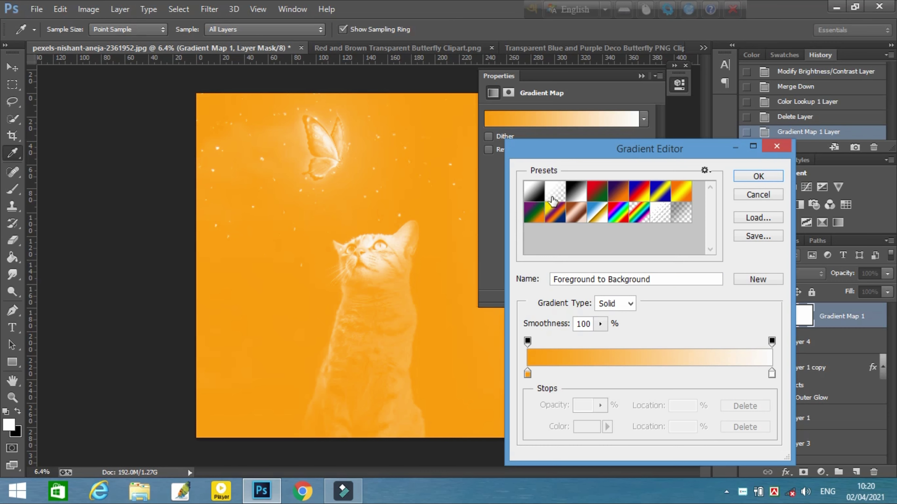
{"action": "left_click", "coordinate": [761, 175]}
- Blend Gradient Map 1 as Soft Light at 26% opacity
{"action": "left_click", "coordinate": [788, 276]}
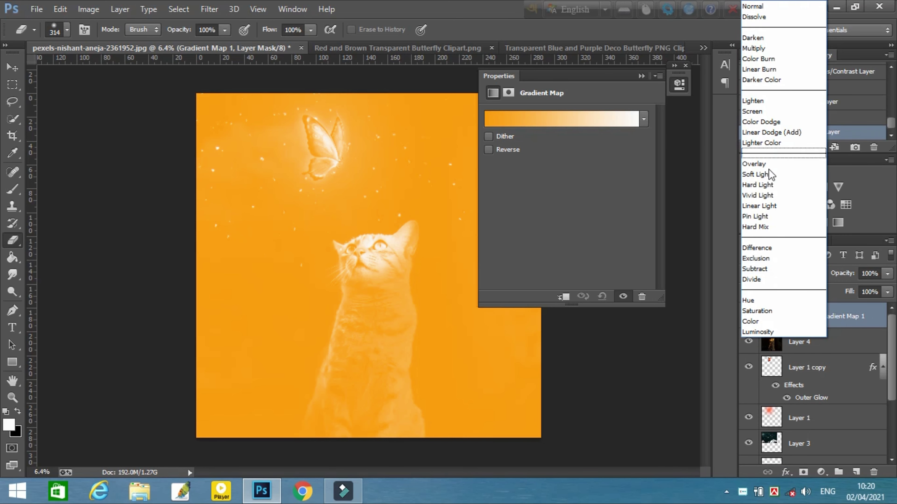
{"action": "left_click", "coordinate": [767, 176]}
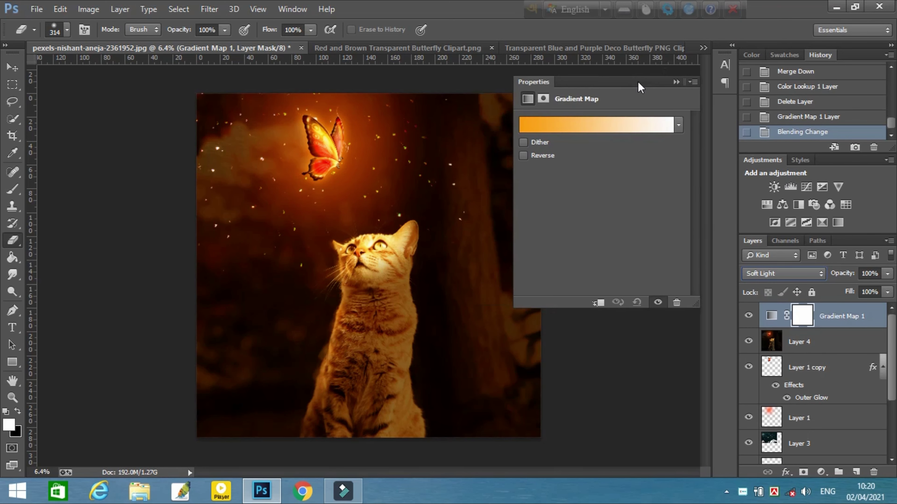
{"action": "left_click_drag", "start_coordinate": [602, 75], "coordinate": [638, 81]}
{"action": "left_click", "coordinate": [887, 274]}
{"action": "left_click_drag", "start_coordinate": [850, 287], "coordinate": [850, 288]}
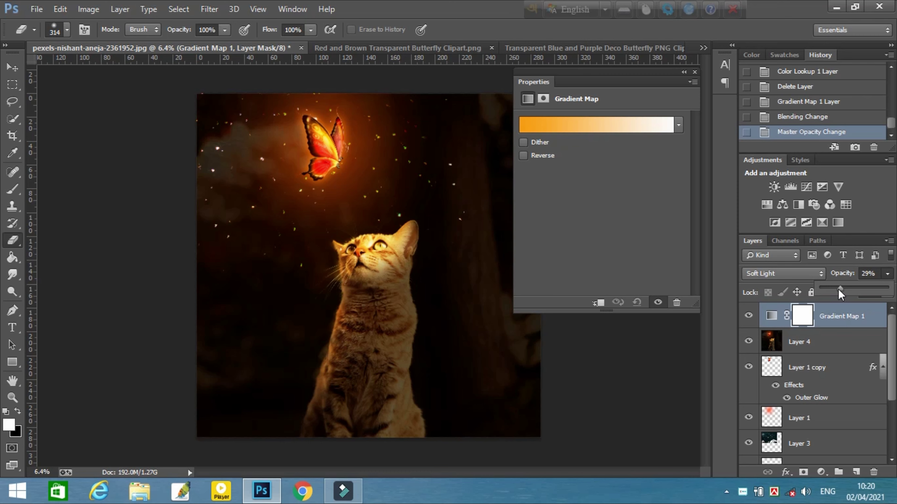
{"action": "left_click_drag", "start_coordinate": [841, 289], "coordinate": [838, 289]}
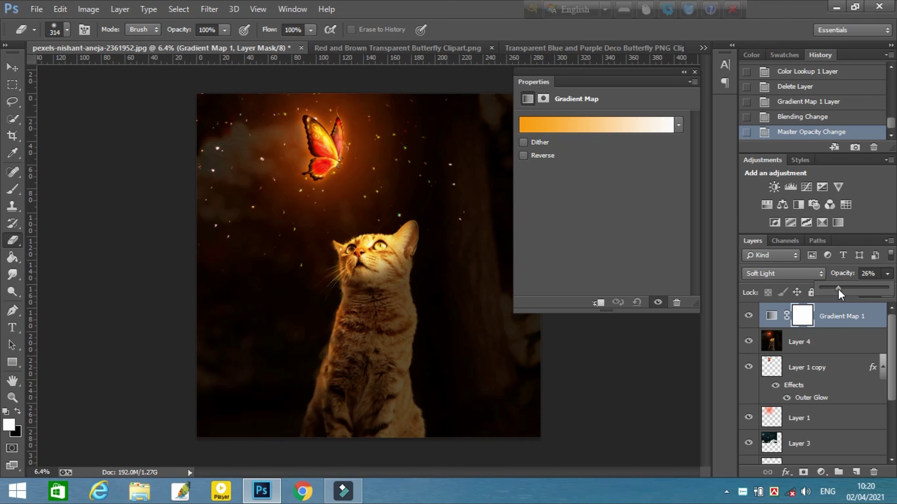
{"action": "left_click", "coordinate": [693, 71]}
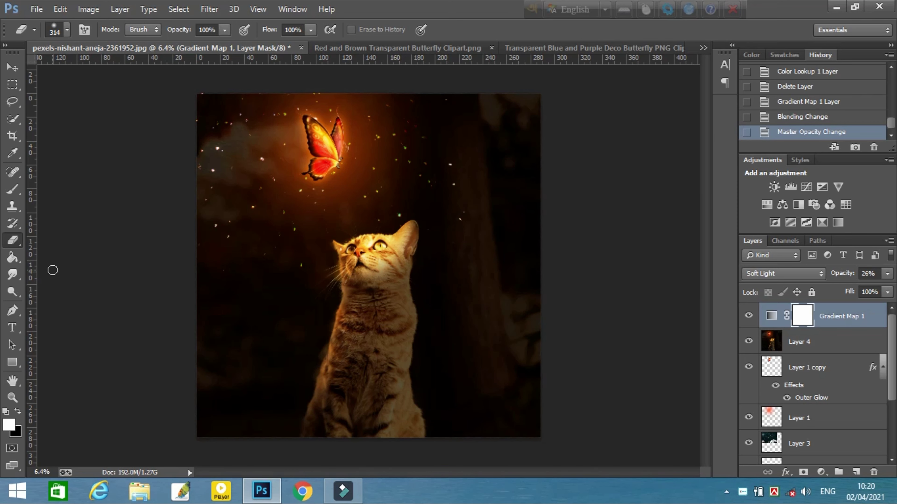